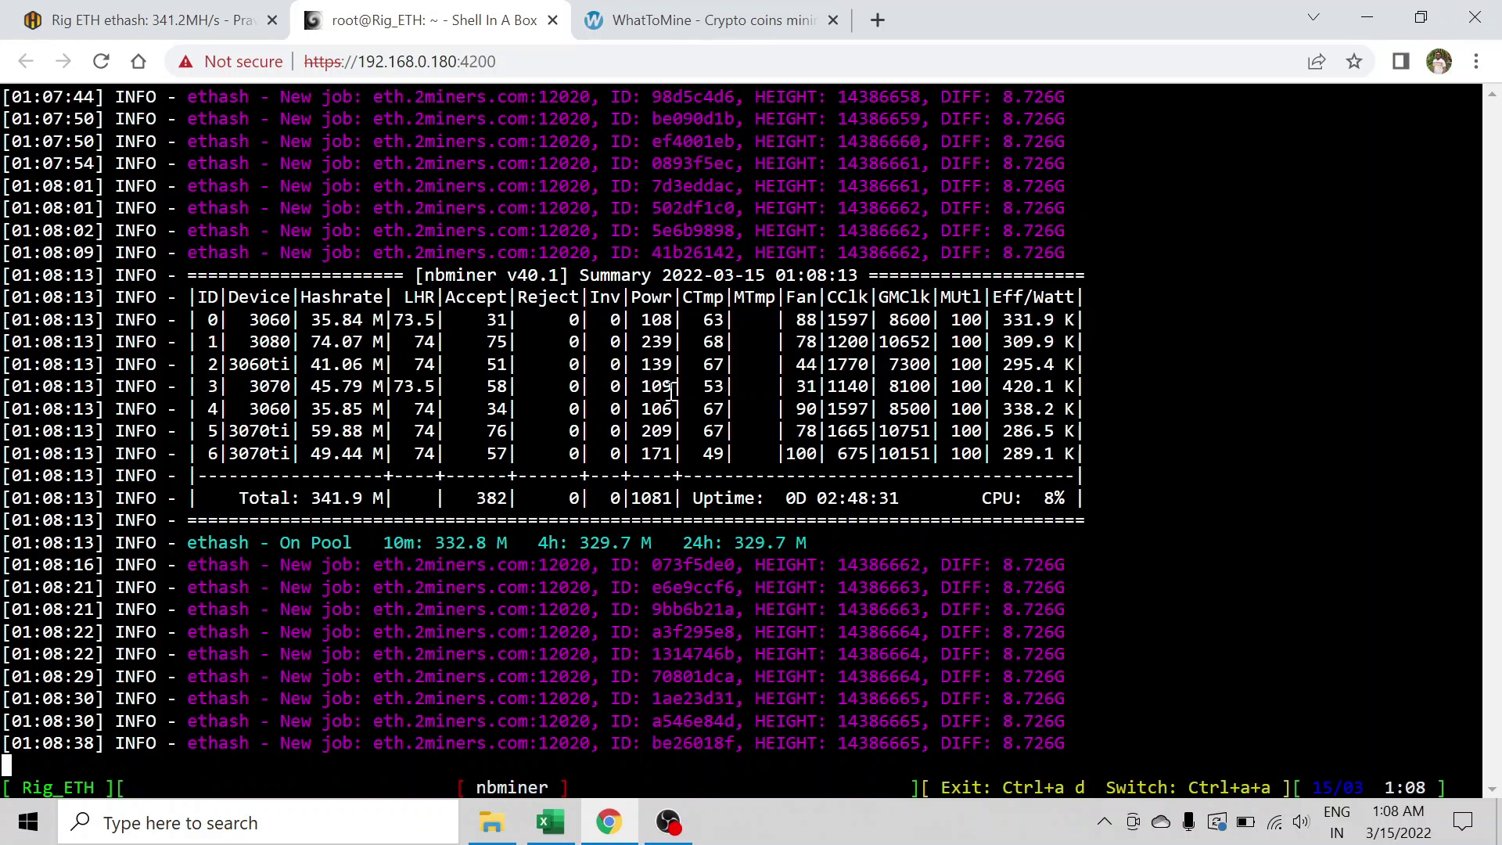
# - On the WhatToMine page, set the Ethash hashrate to 41 Mh/s and its power consumption to 140 W
pyautogui.click(686, 29)
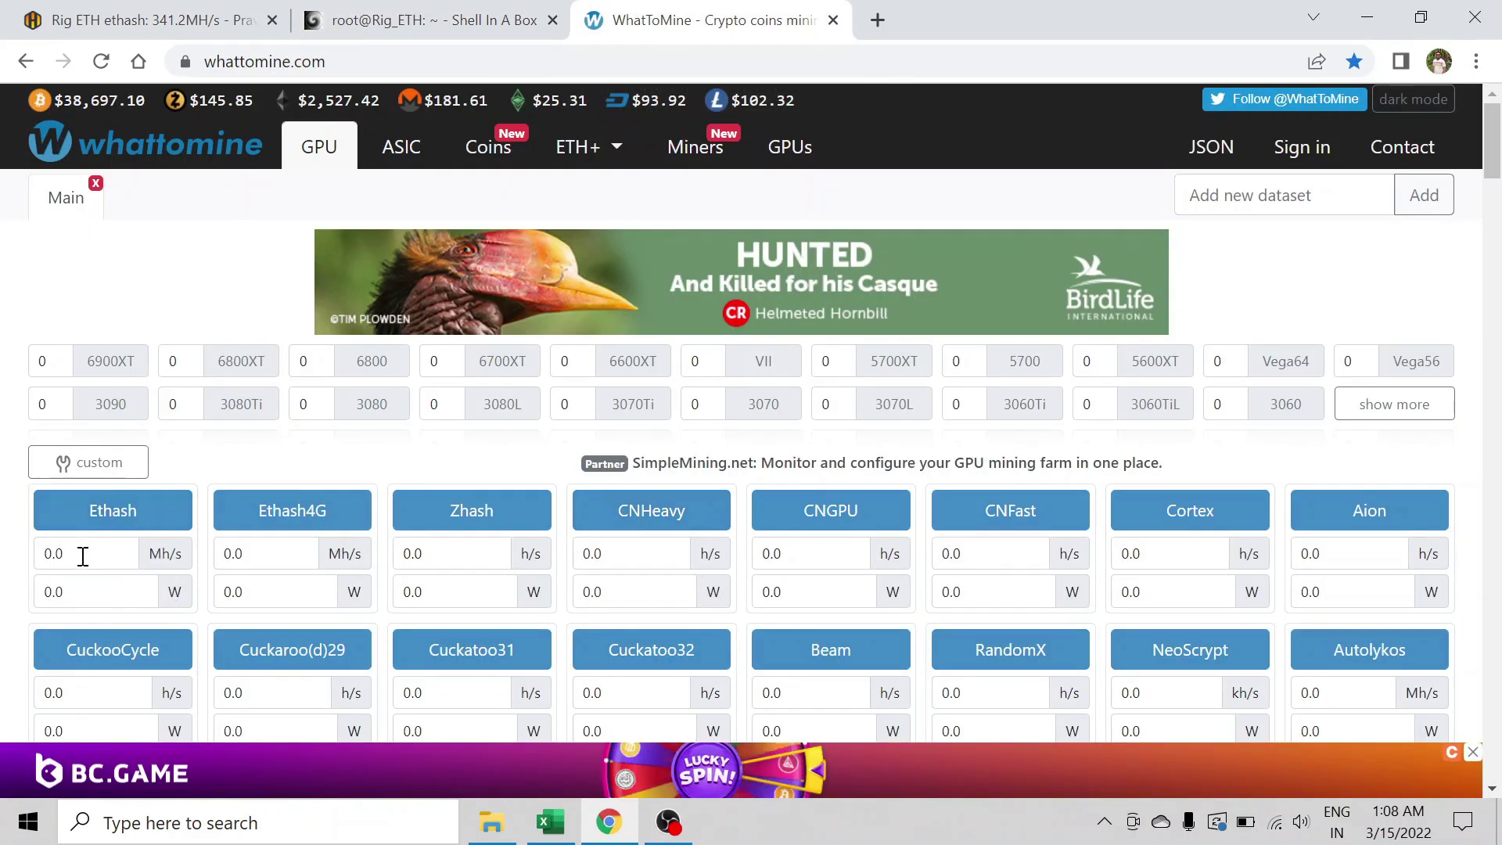
pyautogui.moveTo(62, 555); pyautogui.dragTo(21, 560)
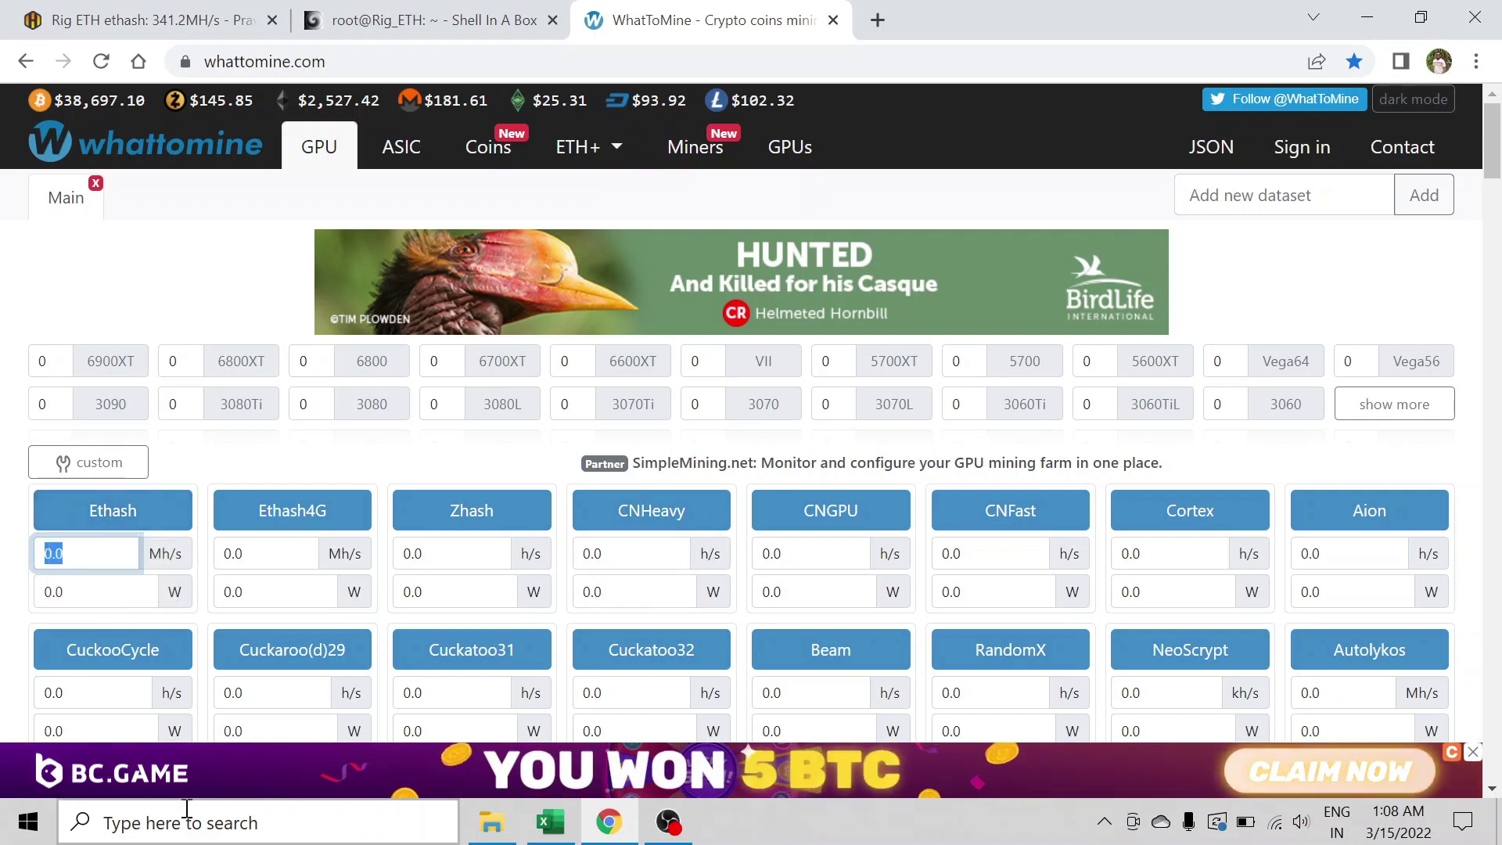
pyautogui.write('4')
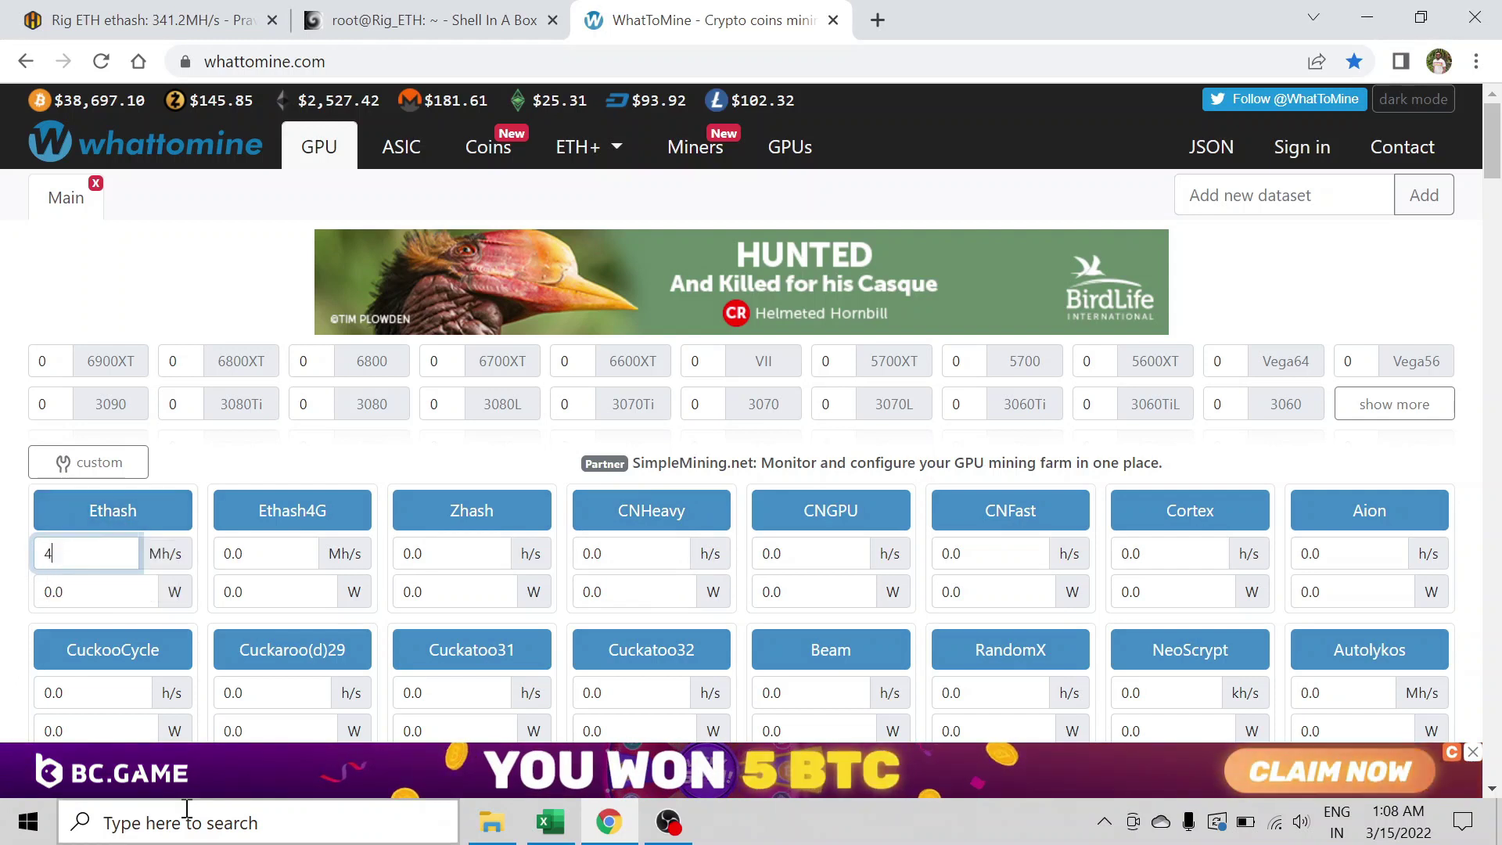
pyautogui.write('1')
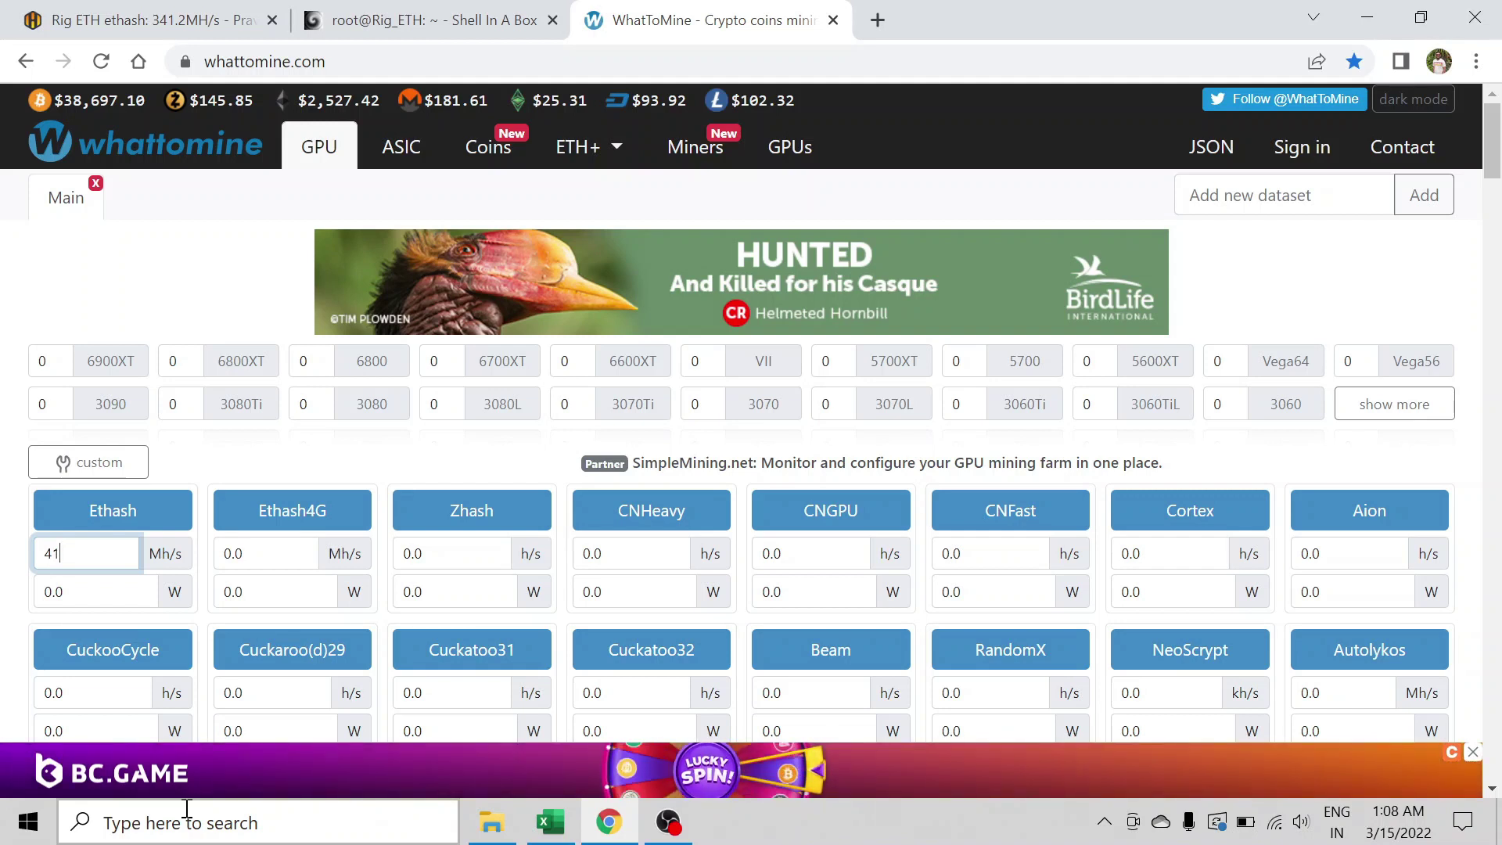
pyautogui.press('Tab')
pyautogui.write('14')
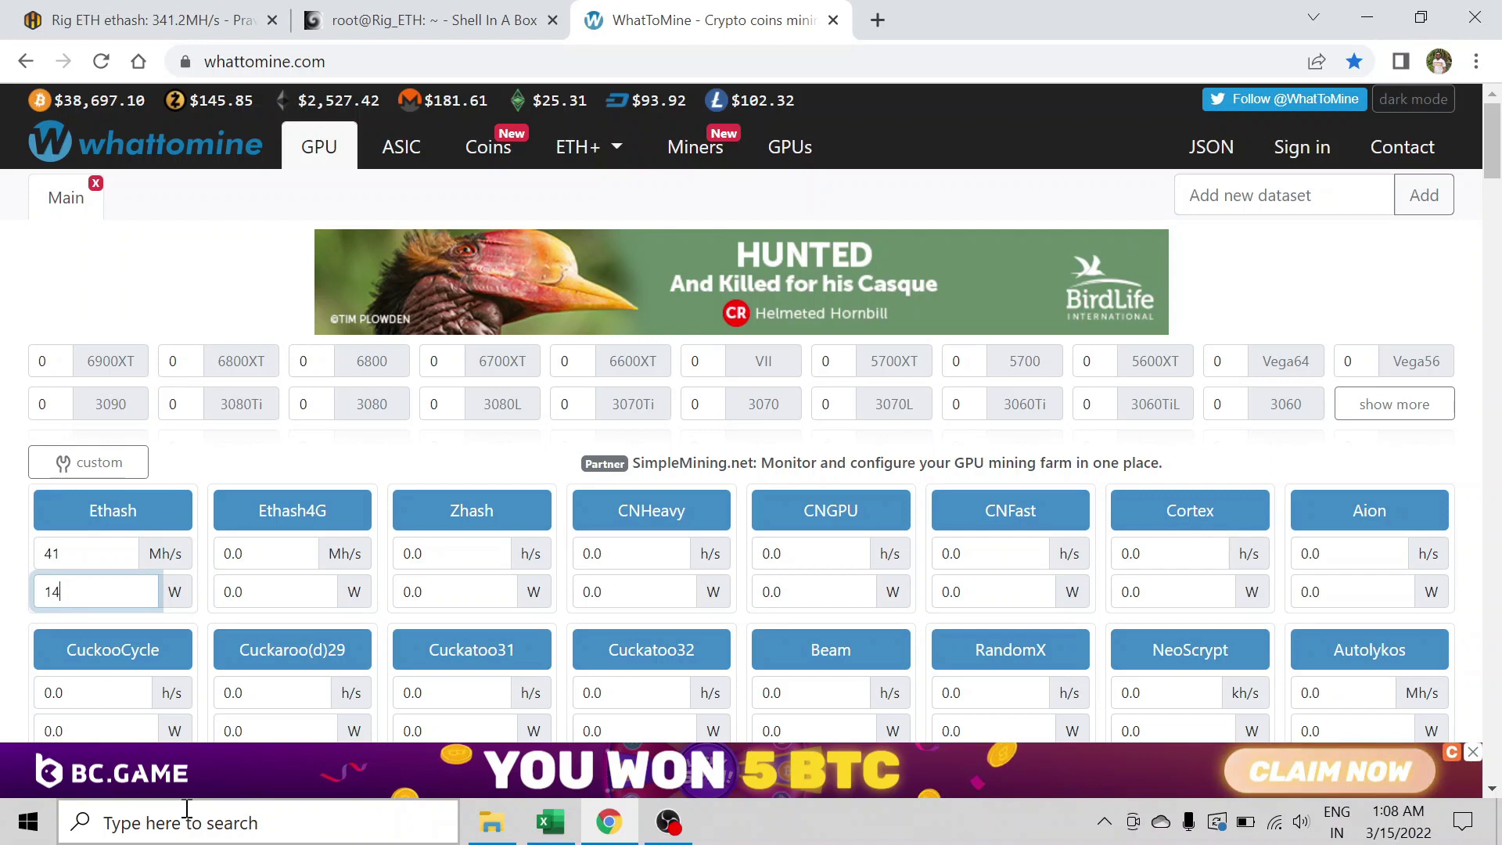
pyautogui.write('0')
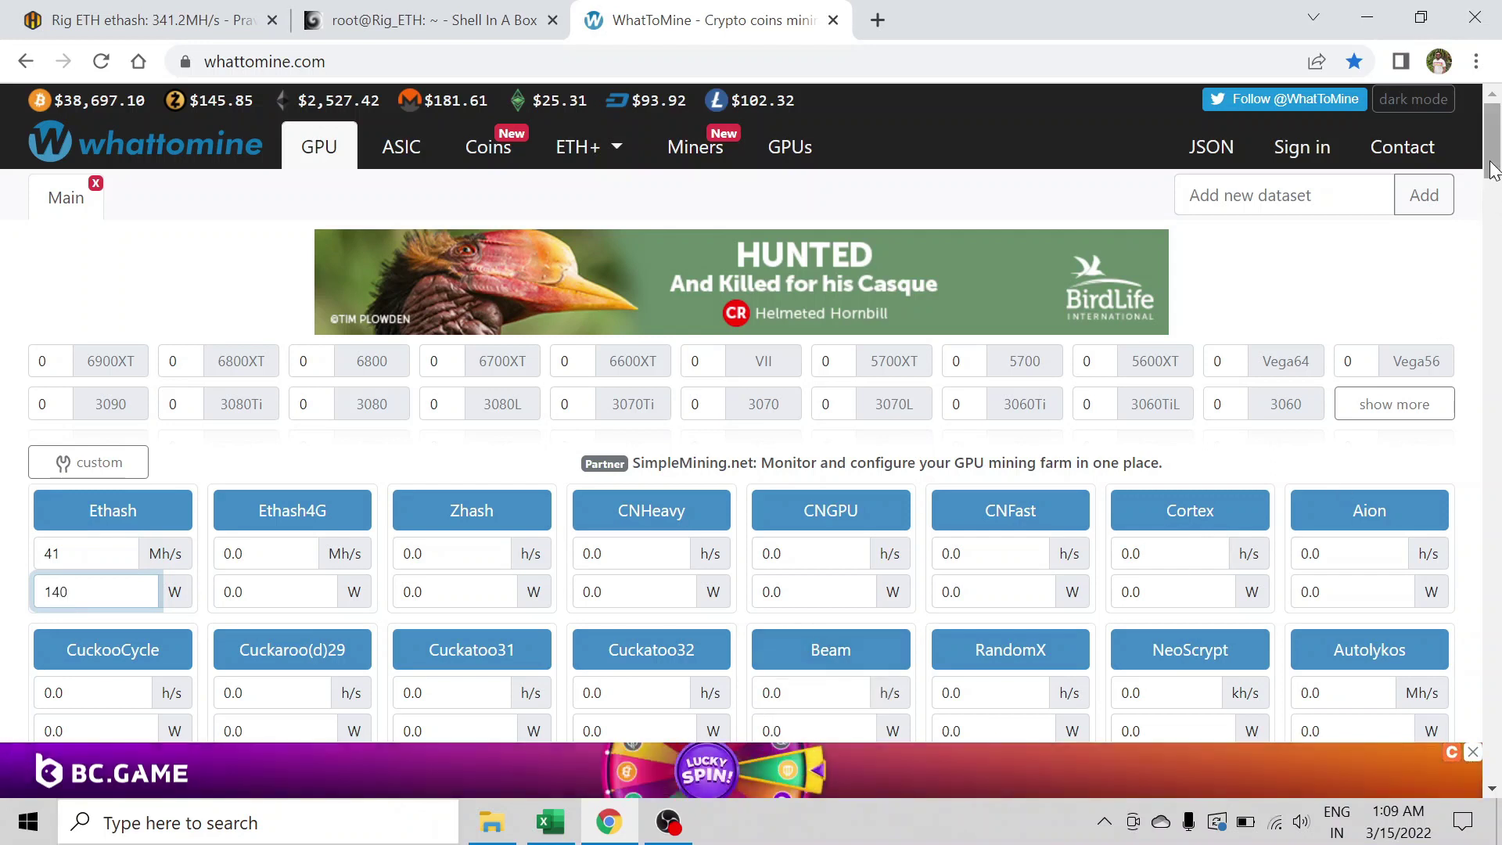
# - Calculate the mining profitability with the entered figures and bring the Ethereum row of the results into view
pyautogui.moveTo(1492, 169); pyautogui.dragTo(1487, 237)
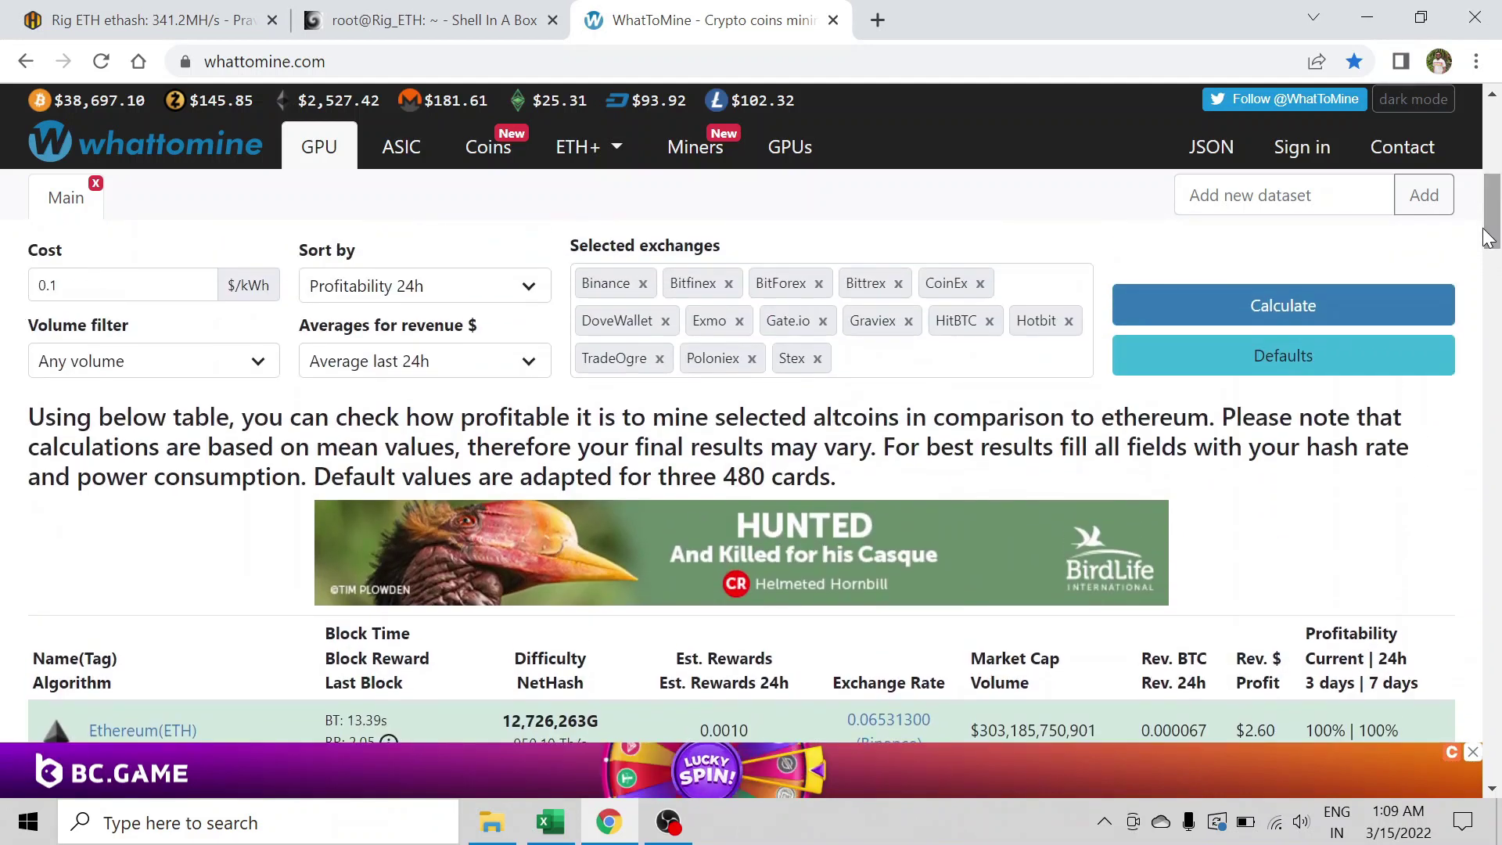
pyautogui.click(1358, 308)
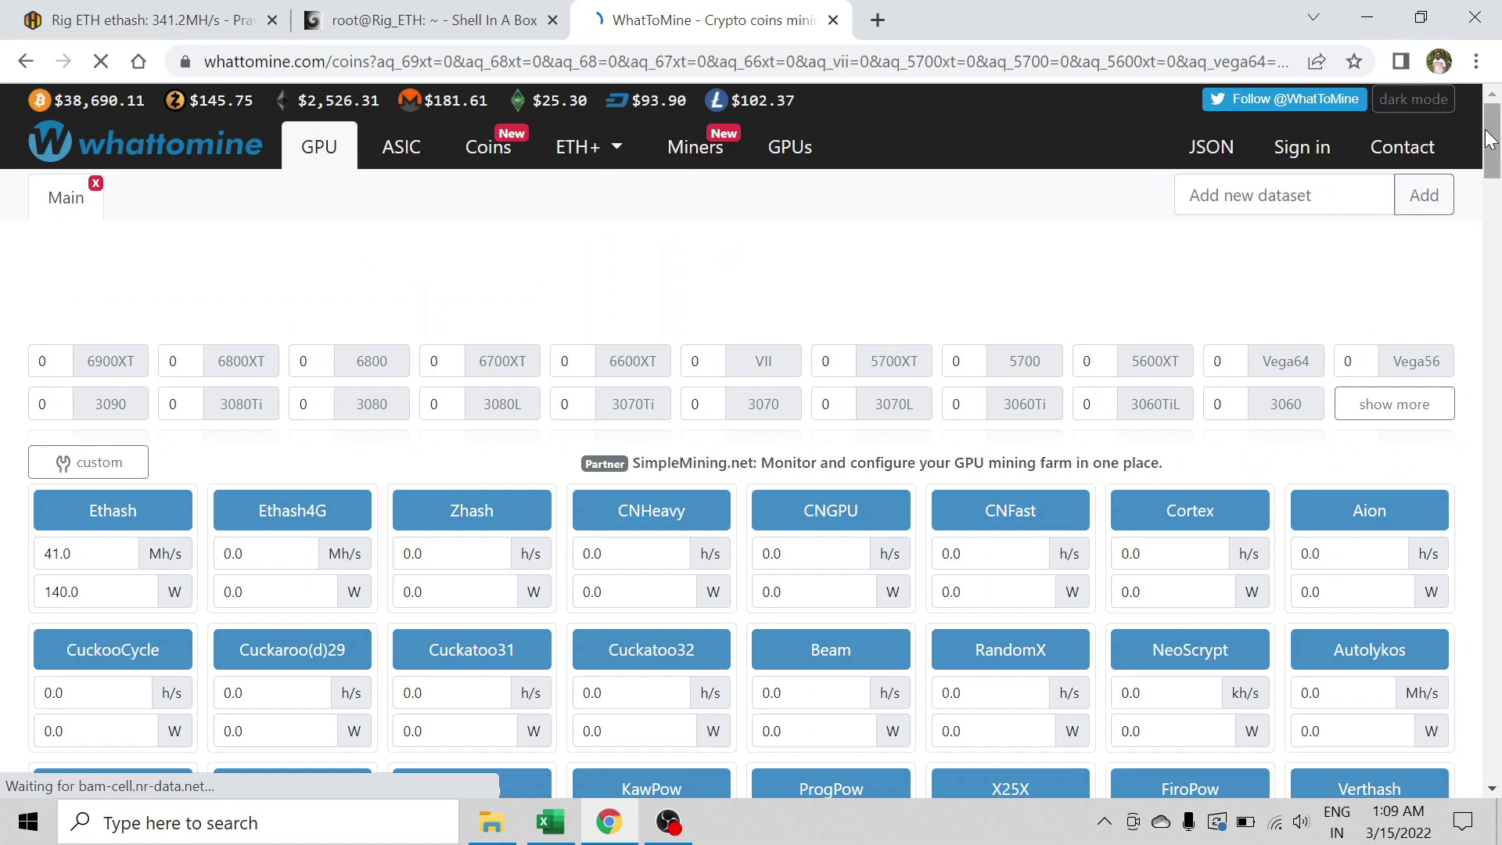
pyautogui.moveTo(1488, 140); pyautogui.dragTo(1472, 242)
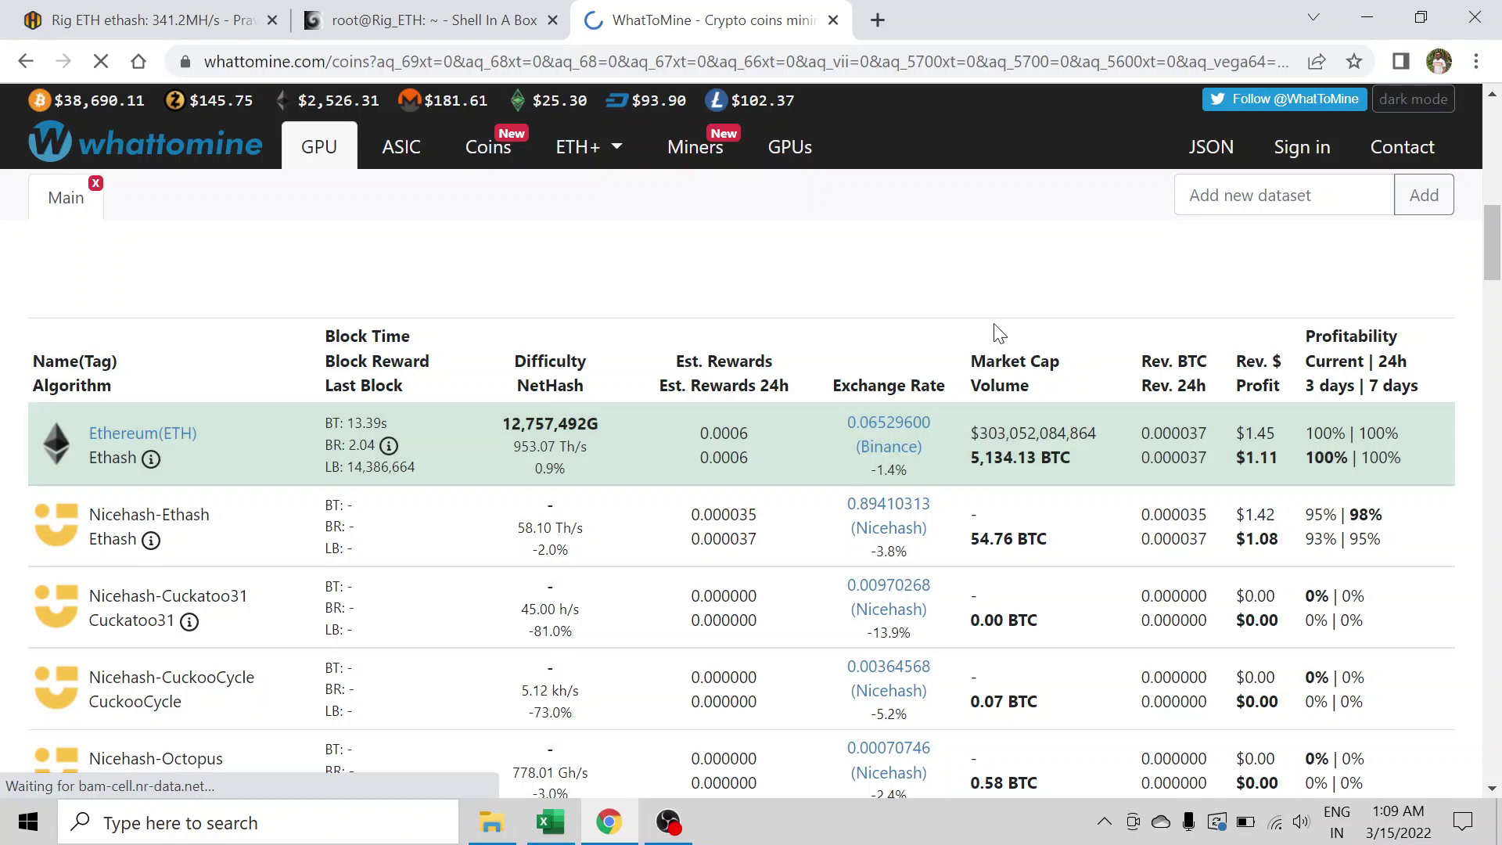
# - Switch to the Expenses workbook in Excel and change the Ethereum price in the revenue table's title to $2526
pyautogui.click(550, 821)
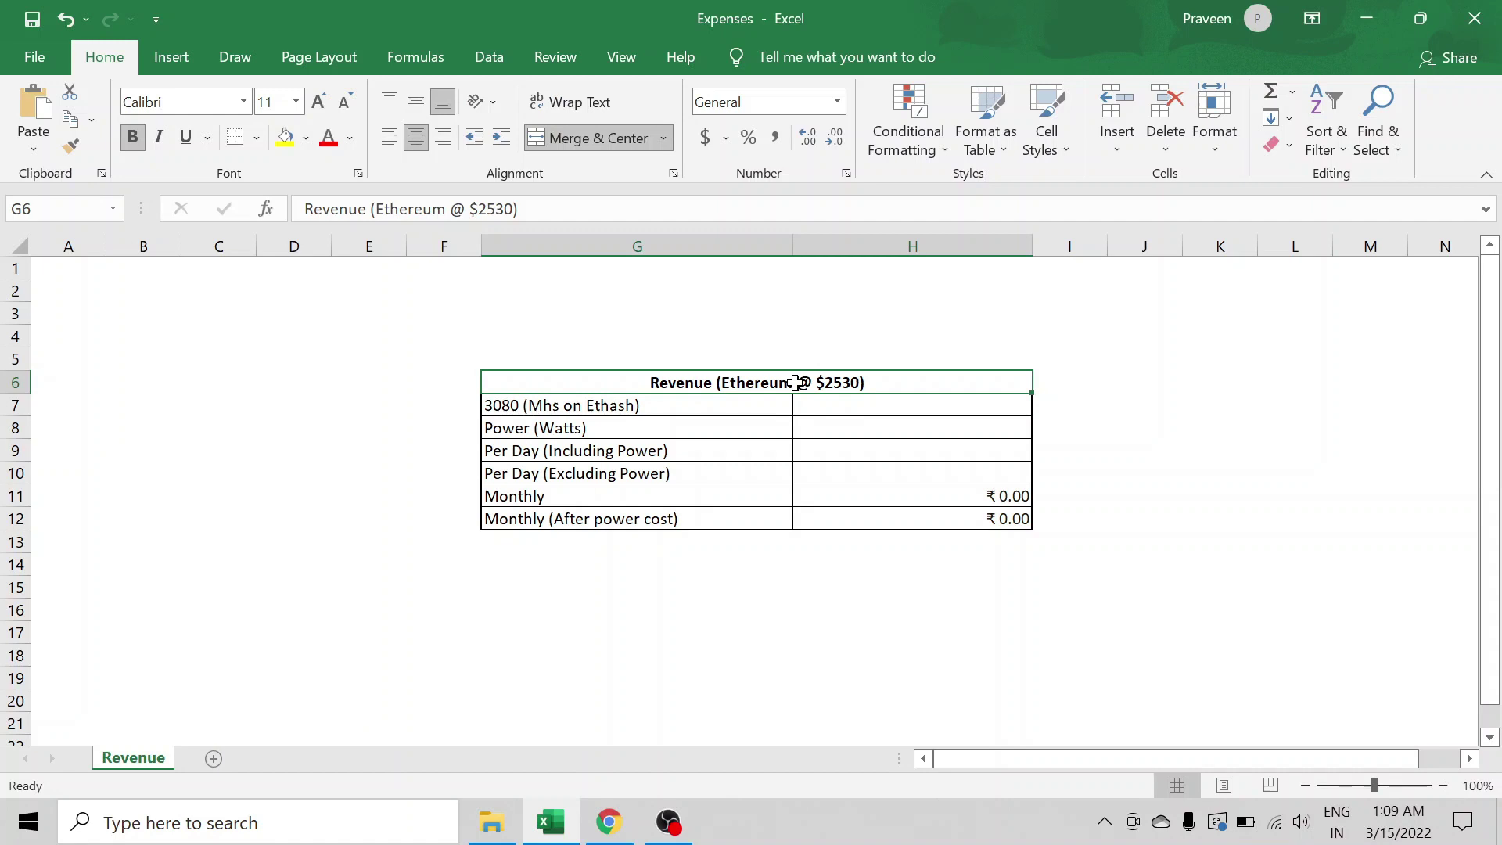
pyautogui.hotkey('alt', 'Tab')
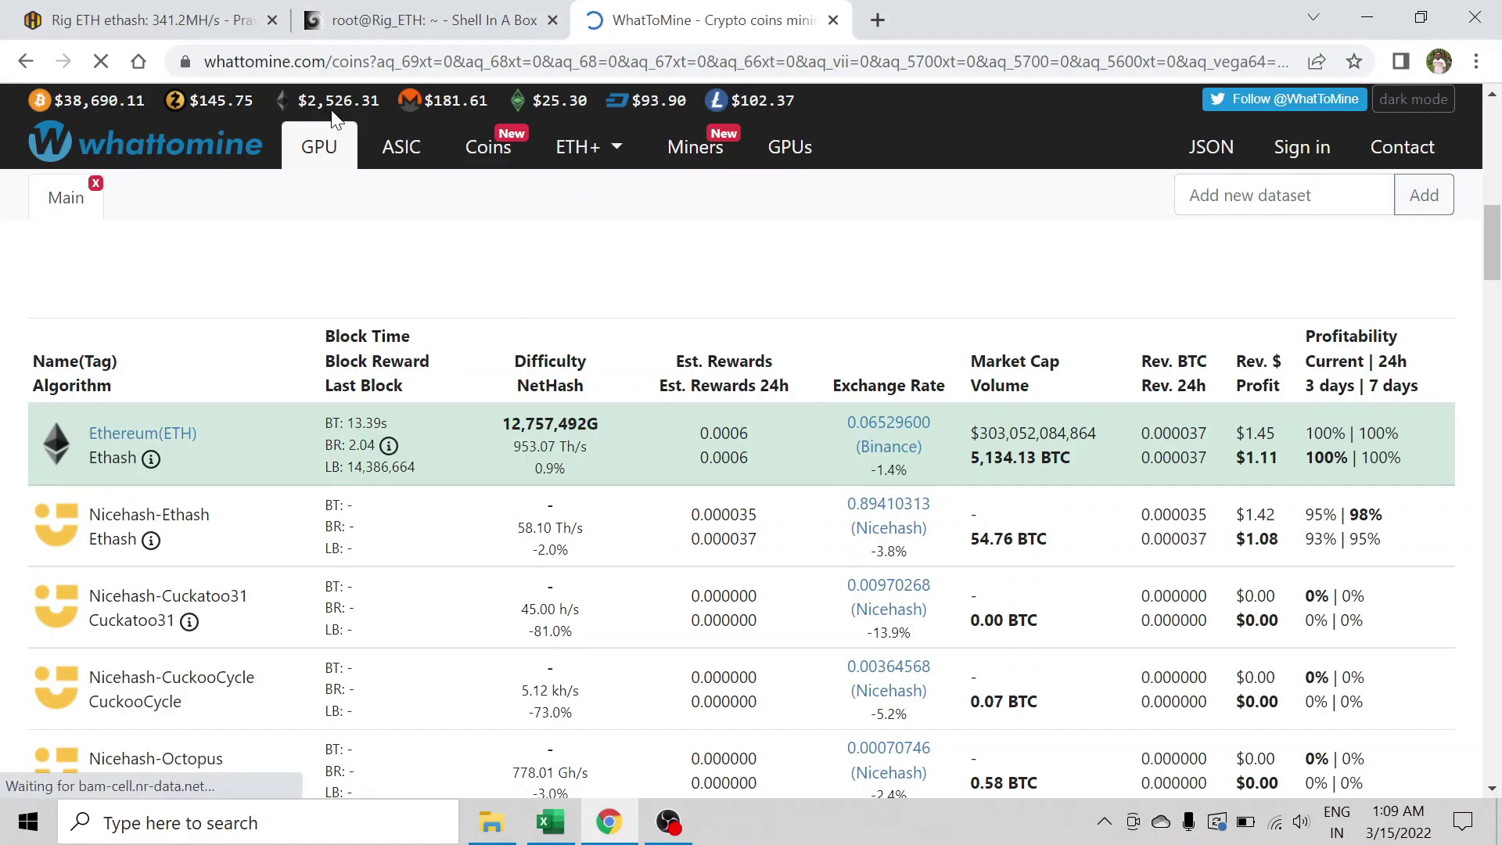
pyautogui.hotkey('alt', 'Tab')
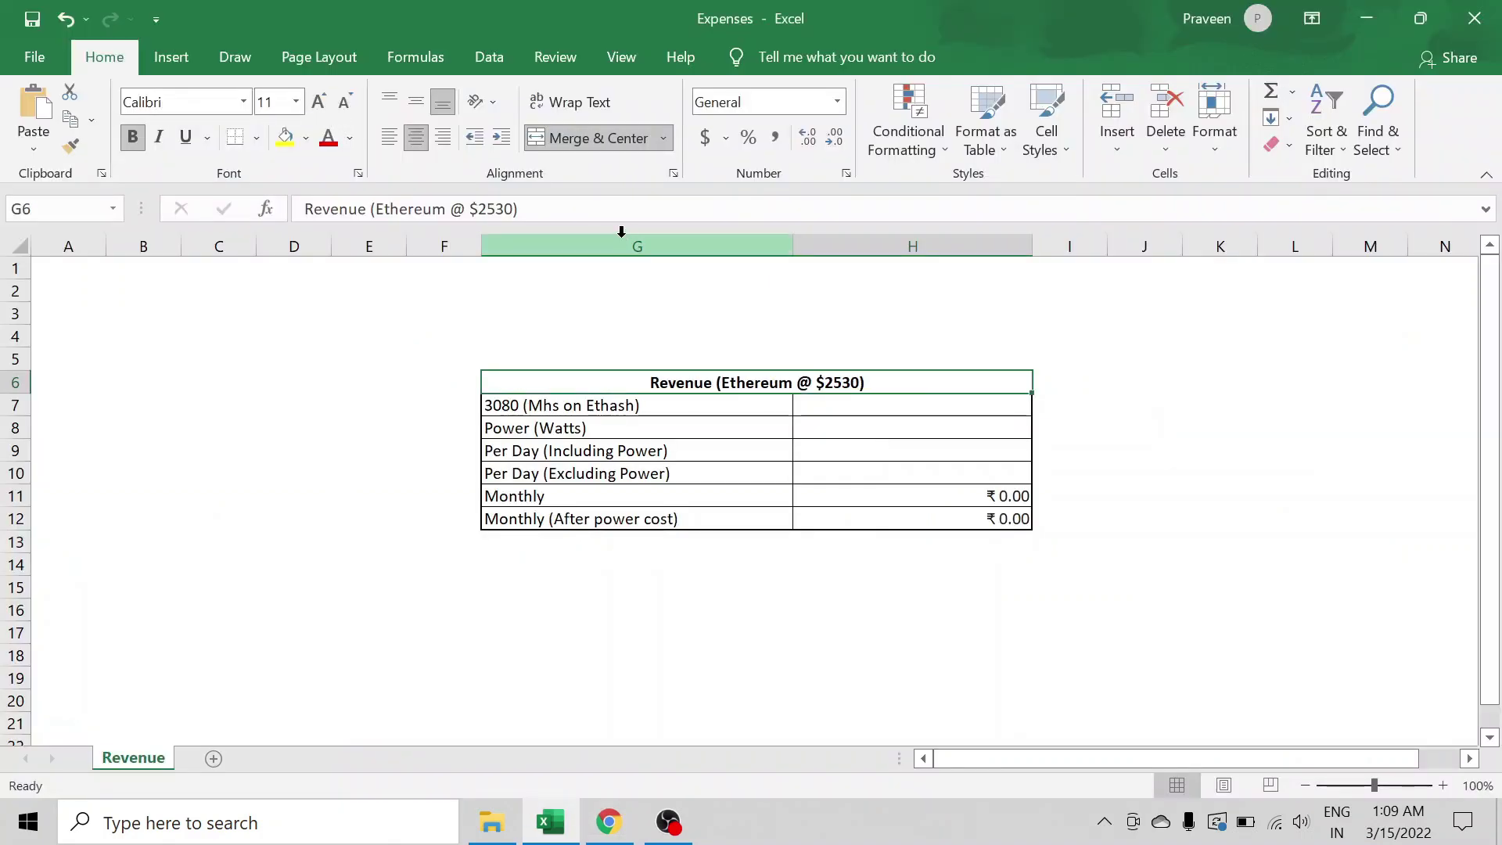
pyautogui.click(601, 205)
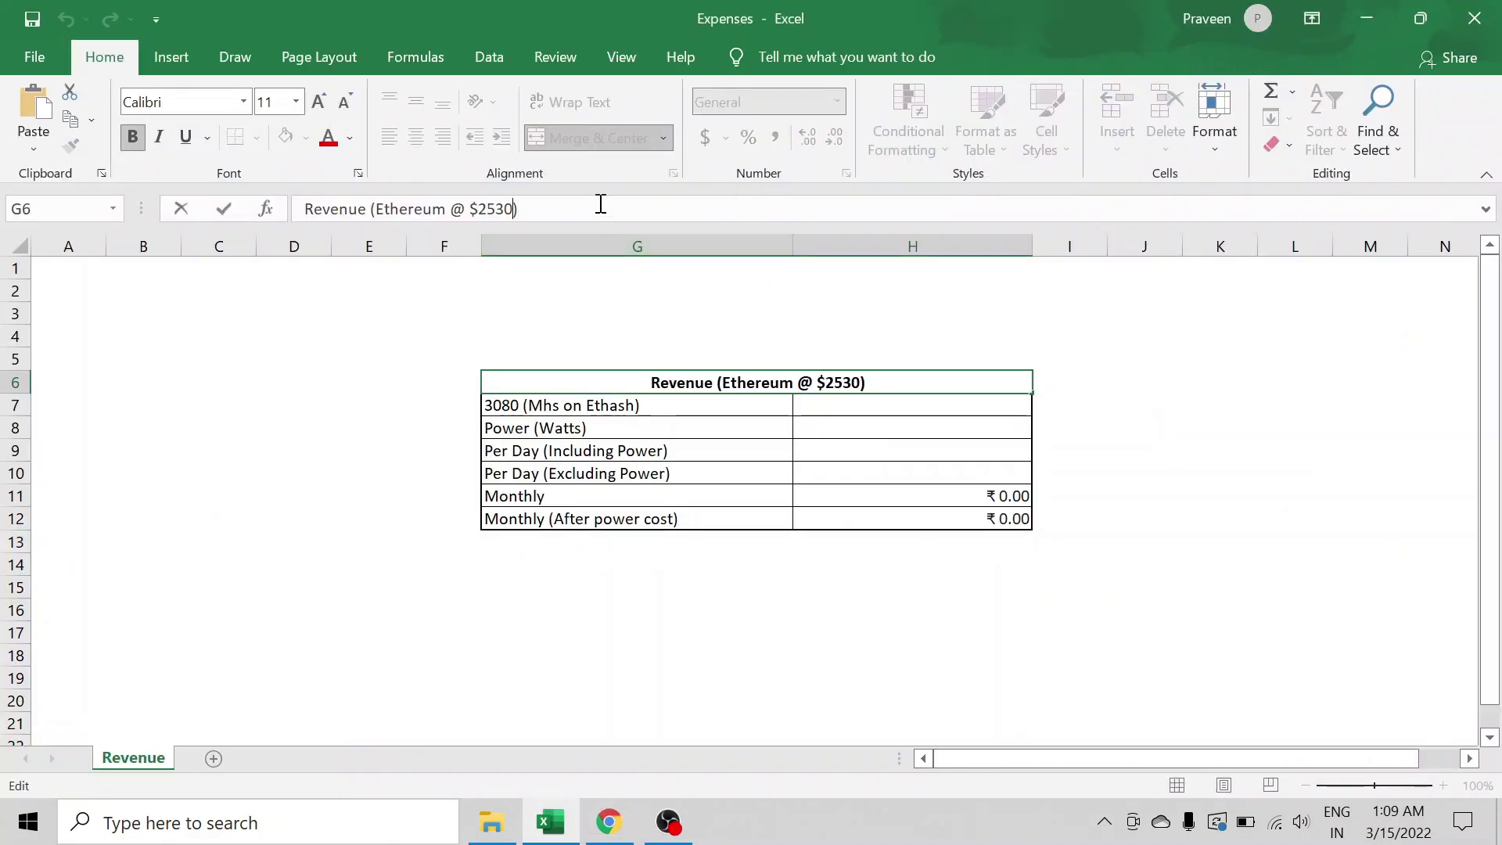
pyautogui.hotkey('shift', 'Left')
pyautogui.hotkey('shift', 'Left')
pyautogui.write('26')
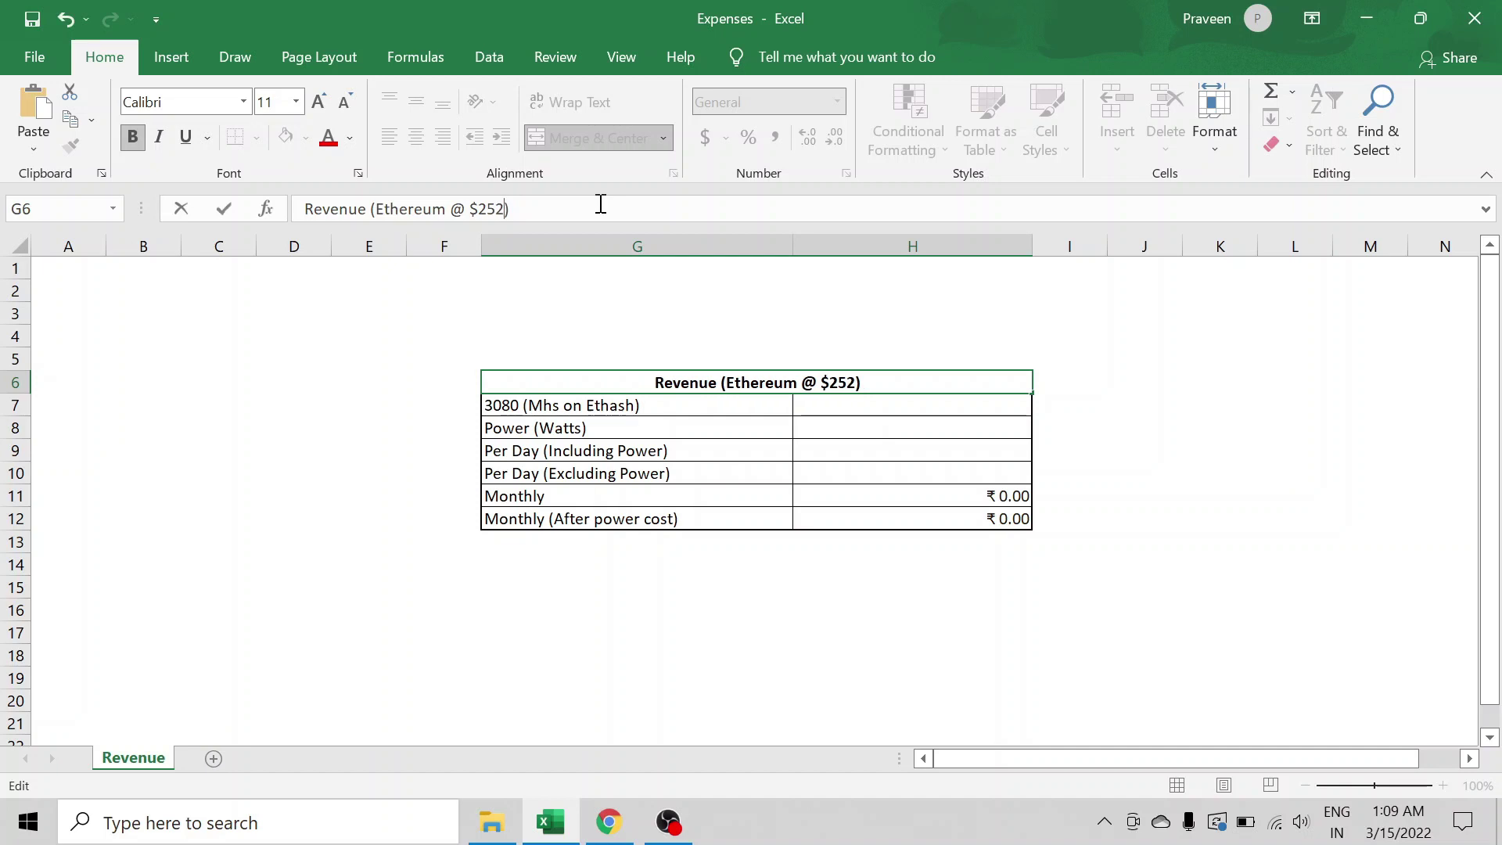
pyautogui.press('Return')
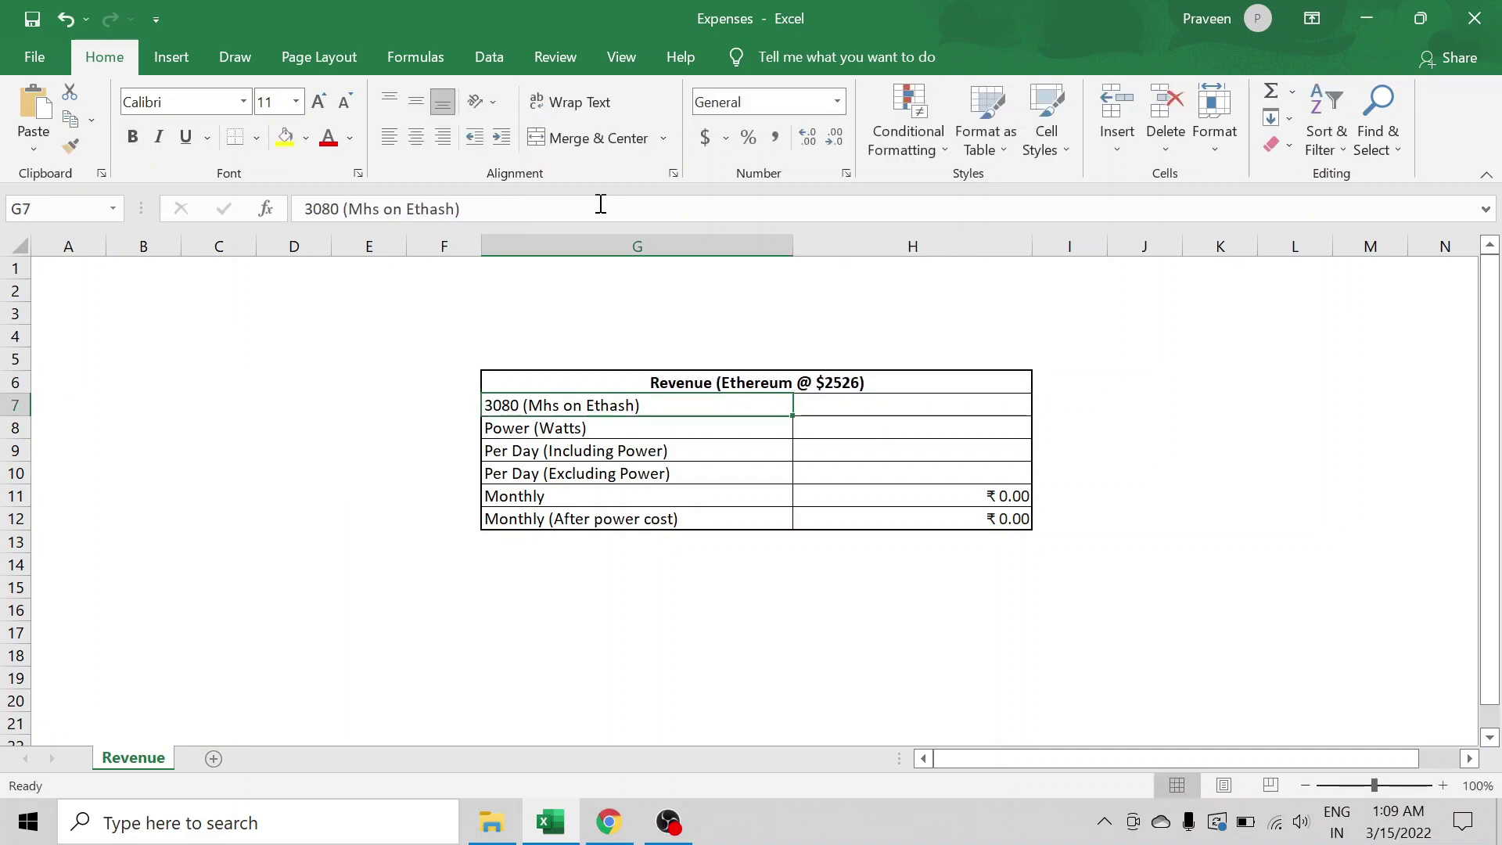
# - Change the graphics card name in cell G7 so the label reads "3060 Ti (Mhs on Ethash)"
pyautogui.press('XF86AudioLowerVolume')
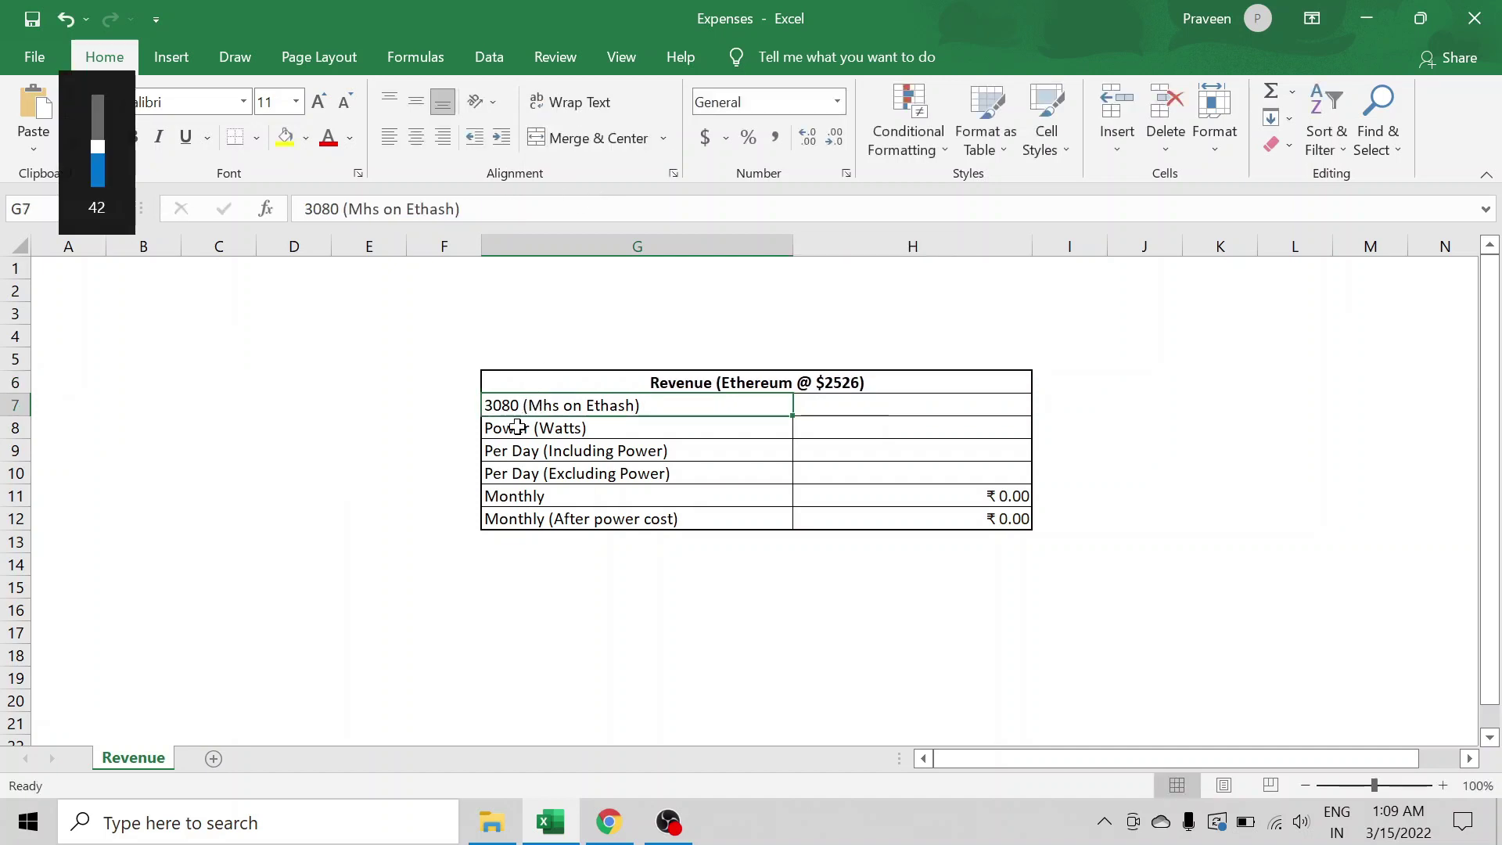
pyautogui.click(332, 208)
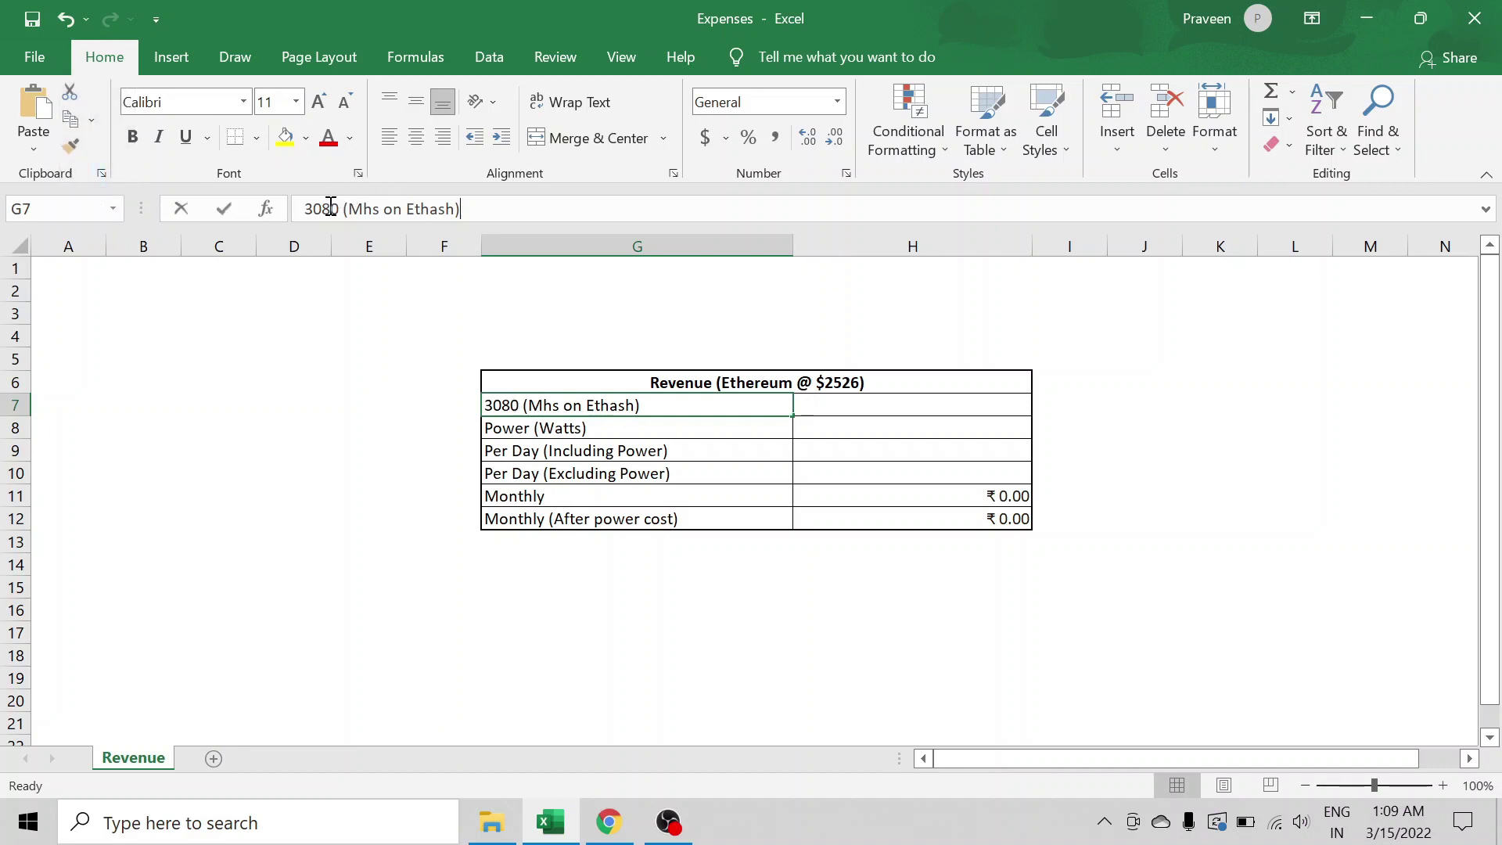
pyautogui.press('Right')
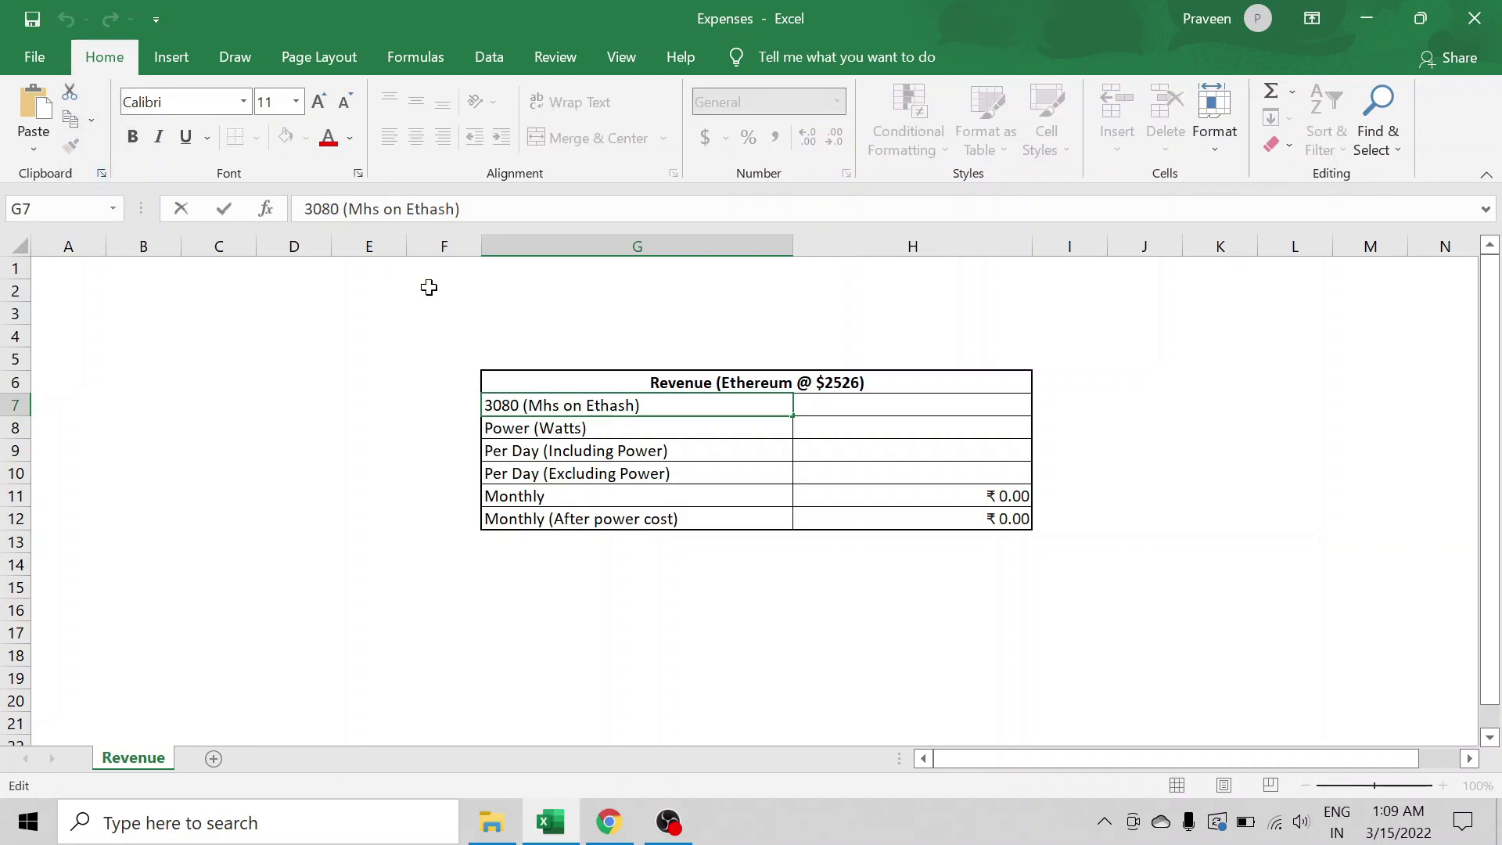
pyautogui.hotkey('shift', 'Left')
pyautogui.hotkey('shift', 'Left')
pyautogui.write('60')
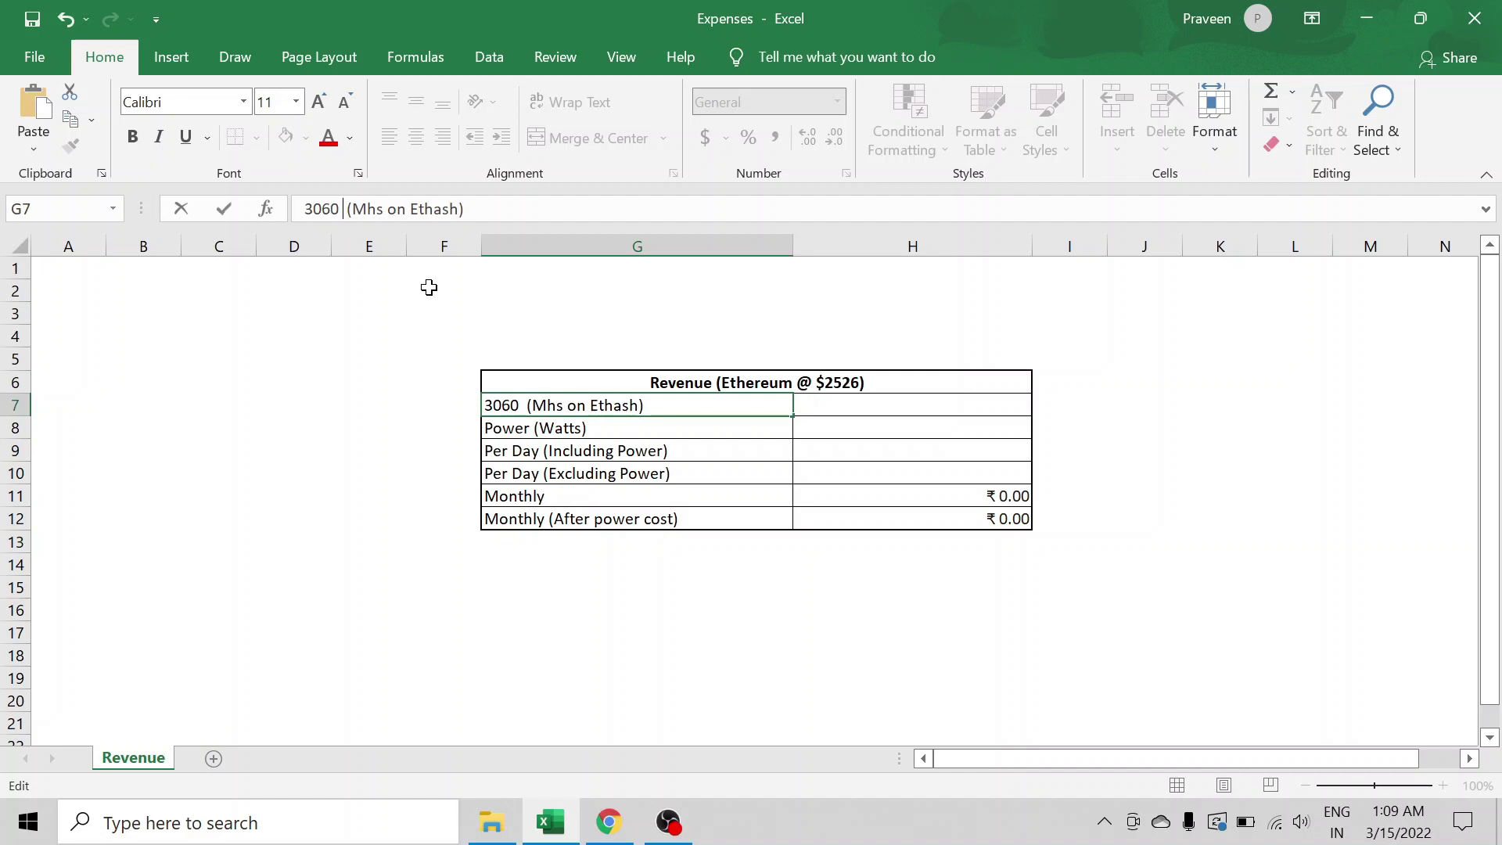
pyautogui.write(' Ti')
pyautogui.press('Tab')
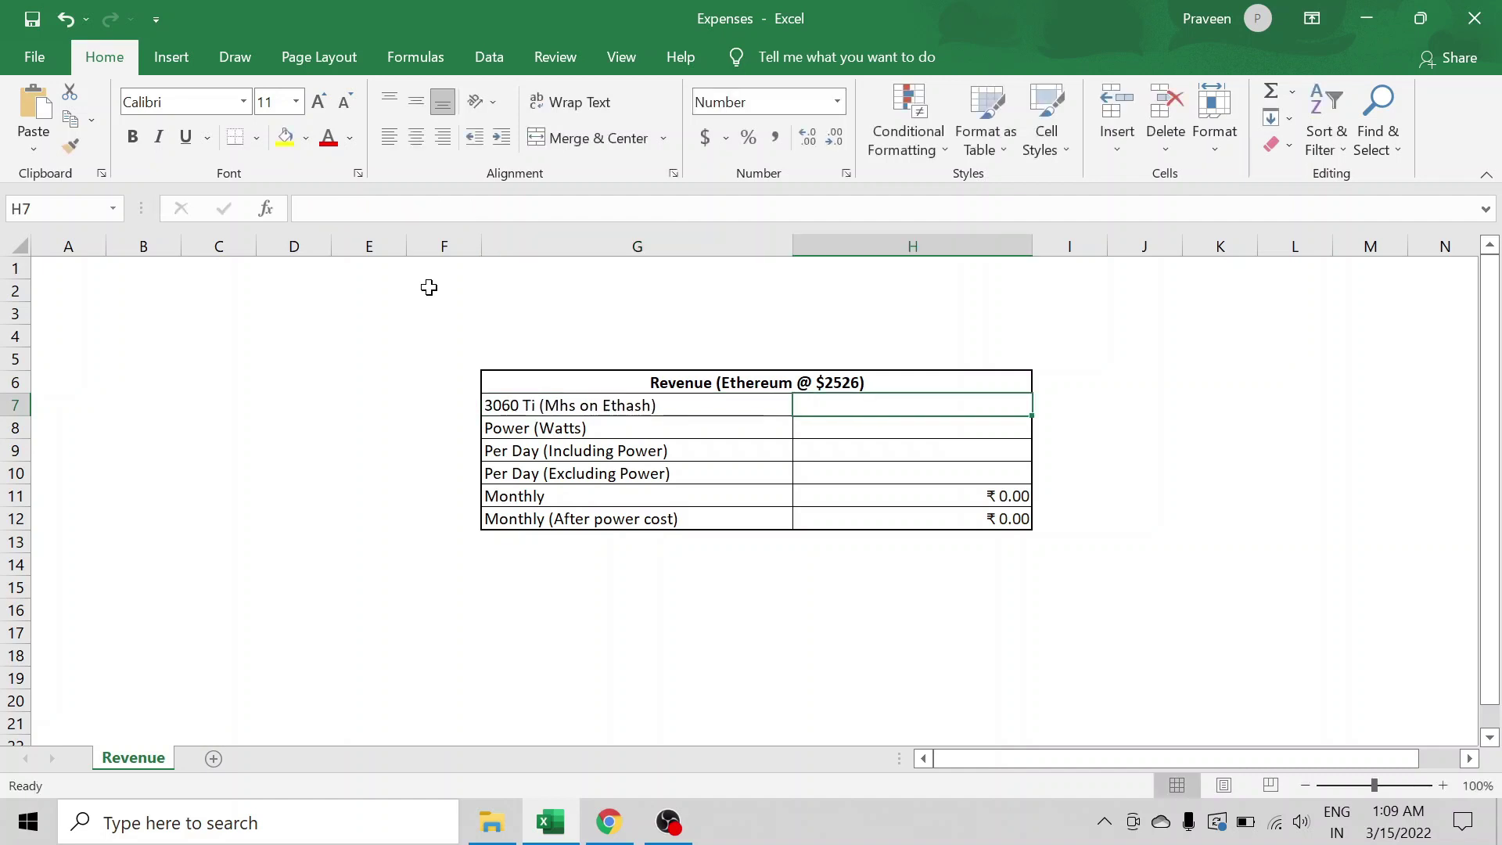
# - Enter 41 as the 3060 Ti hashrate in H7 and 140 as the power in watts in H8
pyautogui.write('41')
pyautogui.press('Tab')
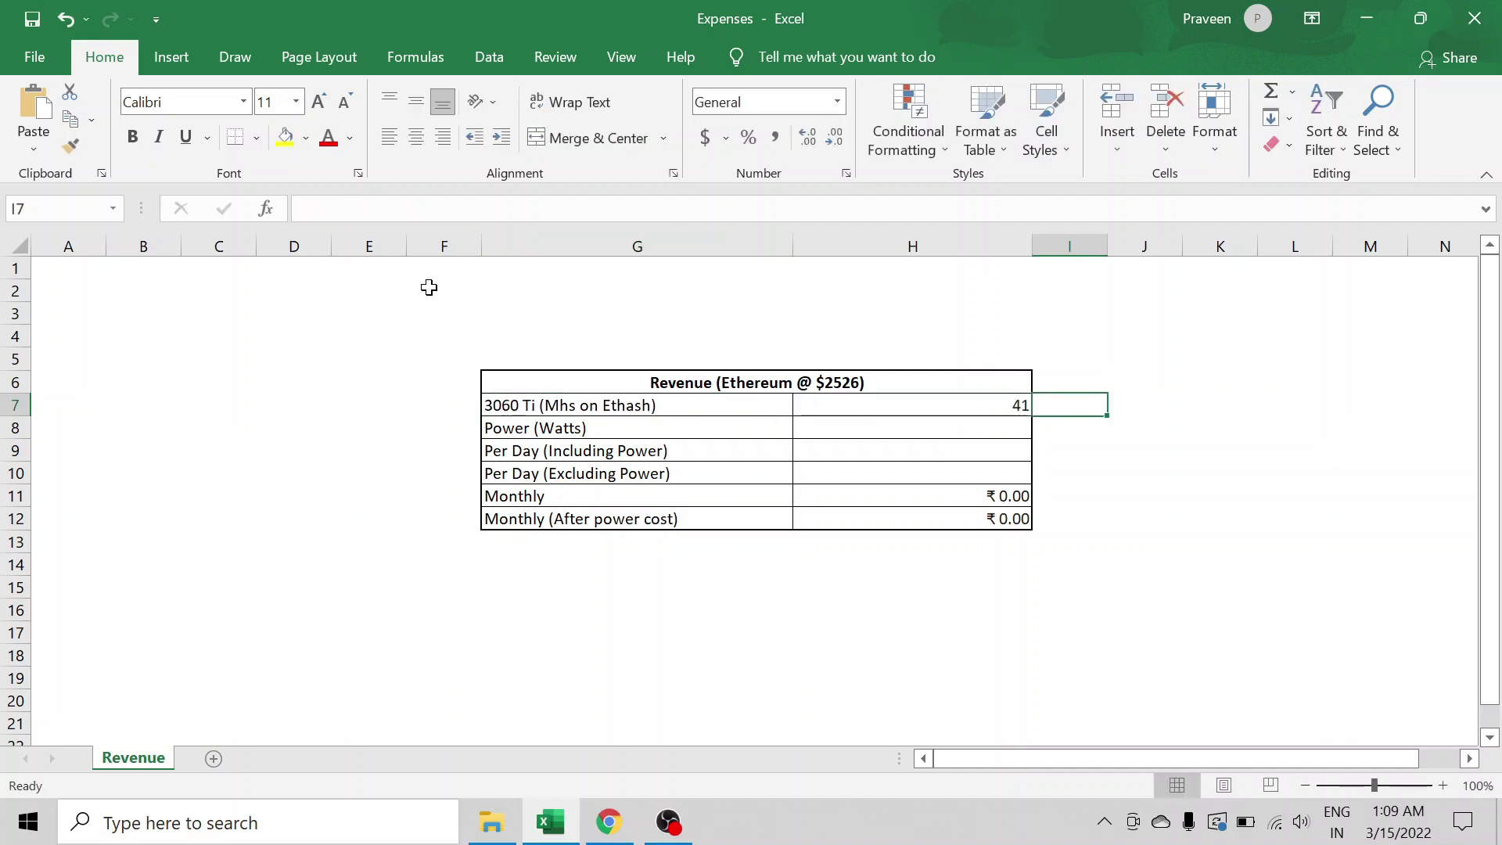
pyautogui.press('Left')
pyautogui.press('Down')
pyautogui.write('140')
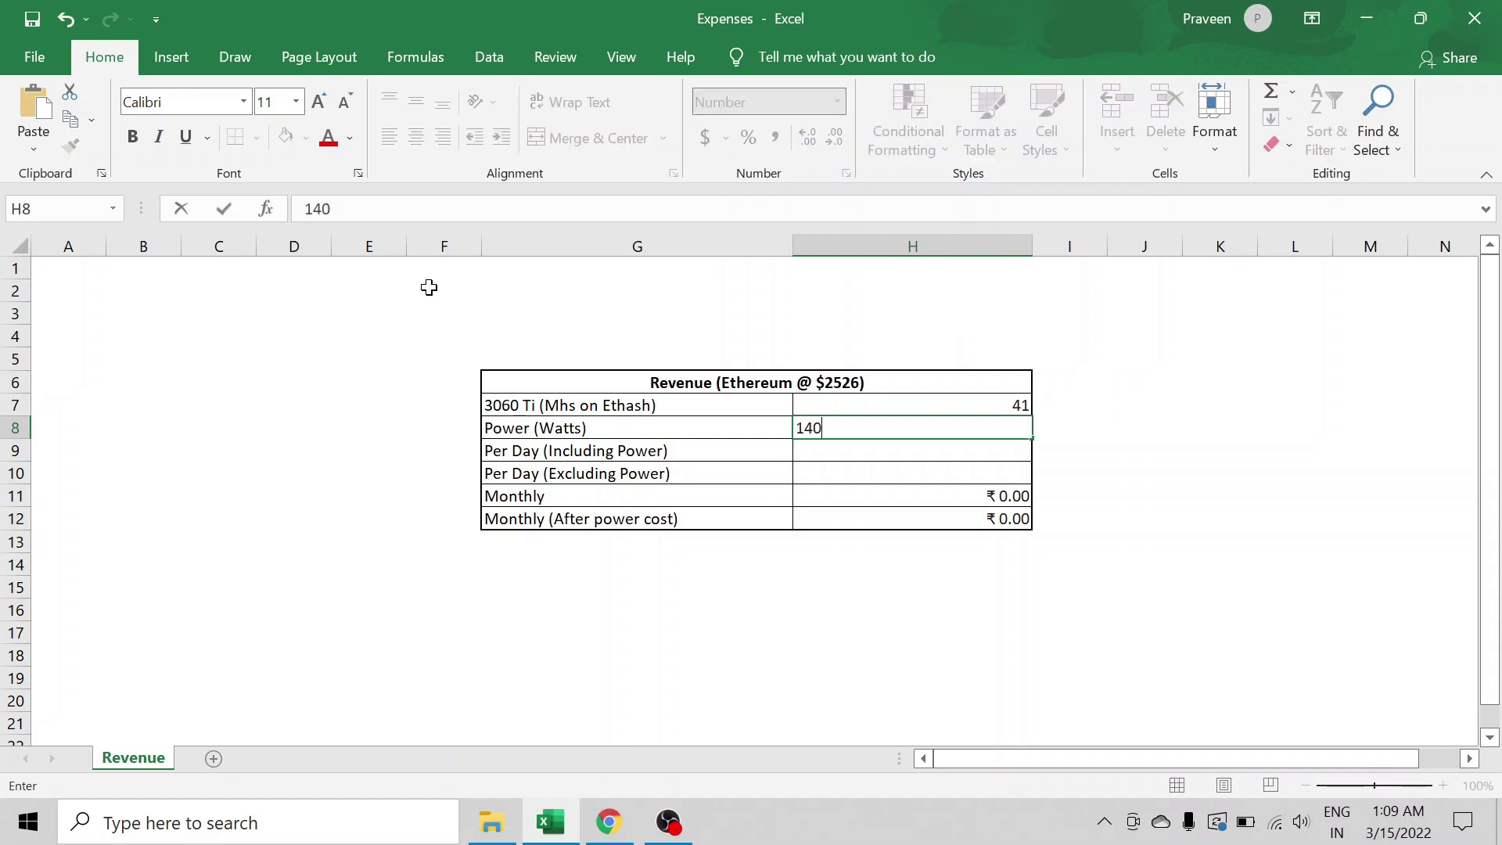
pyautogui.press('Return')
# - Look up Ethereum's daily dollar revenue on WhatToMine and enter 1.45 for Per Day (Including Power) in the Excel table
pyautogui.hotkey('alt', 'Tab')
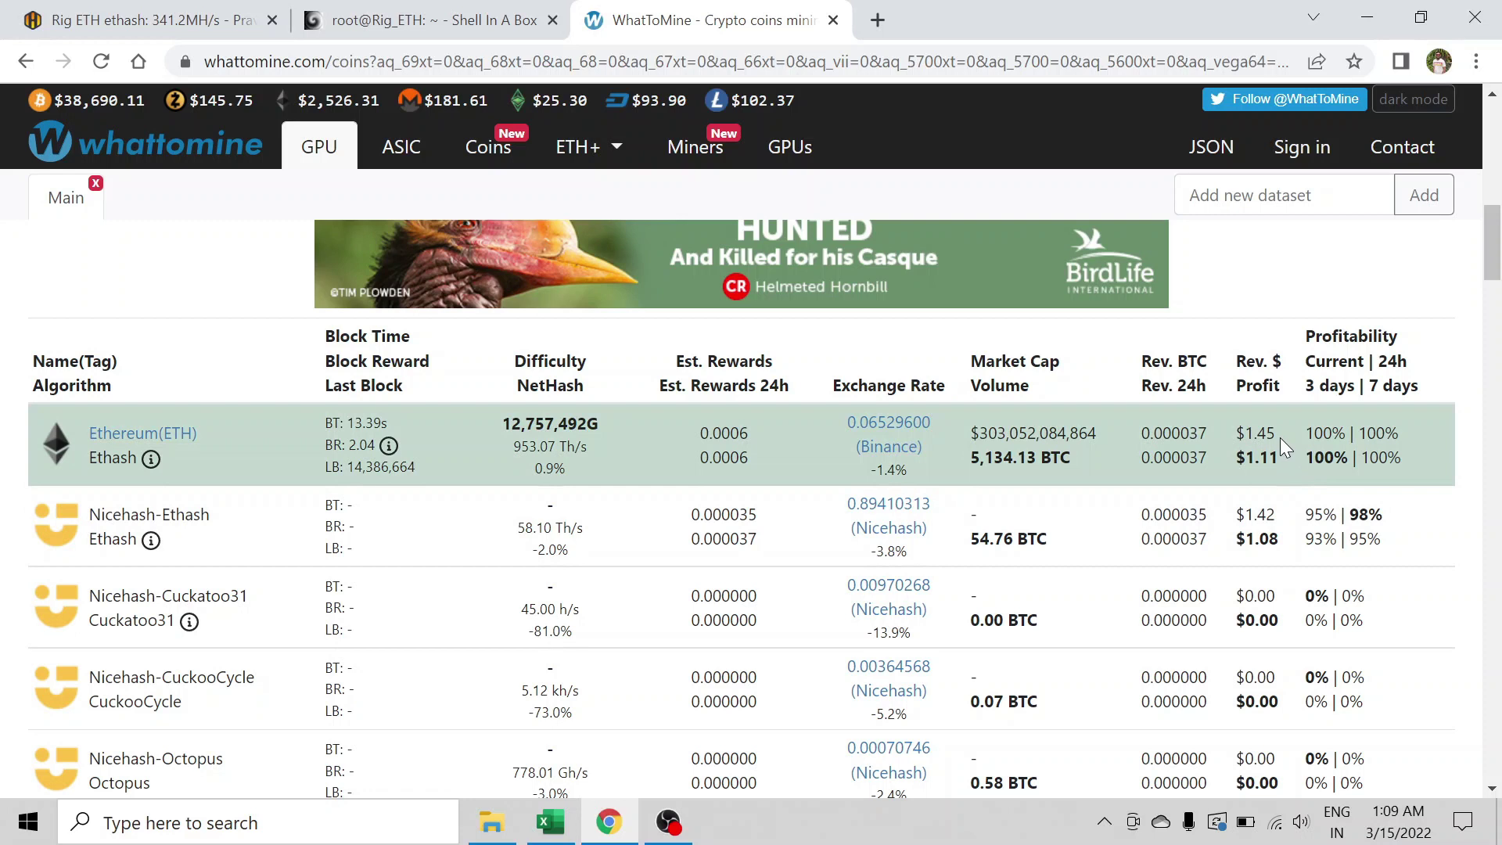
pyautogui.moveTo(1275, 430); pyautogui.dragTo(1236, 432)
pyautogui.hotkey('alt', 'Tab')
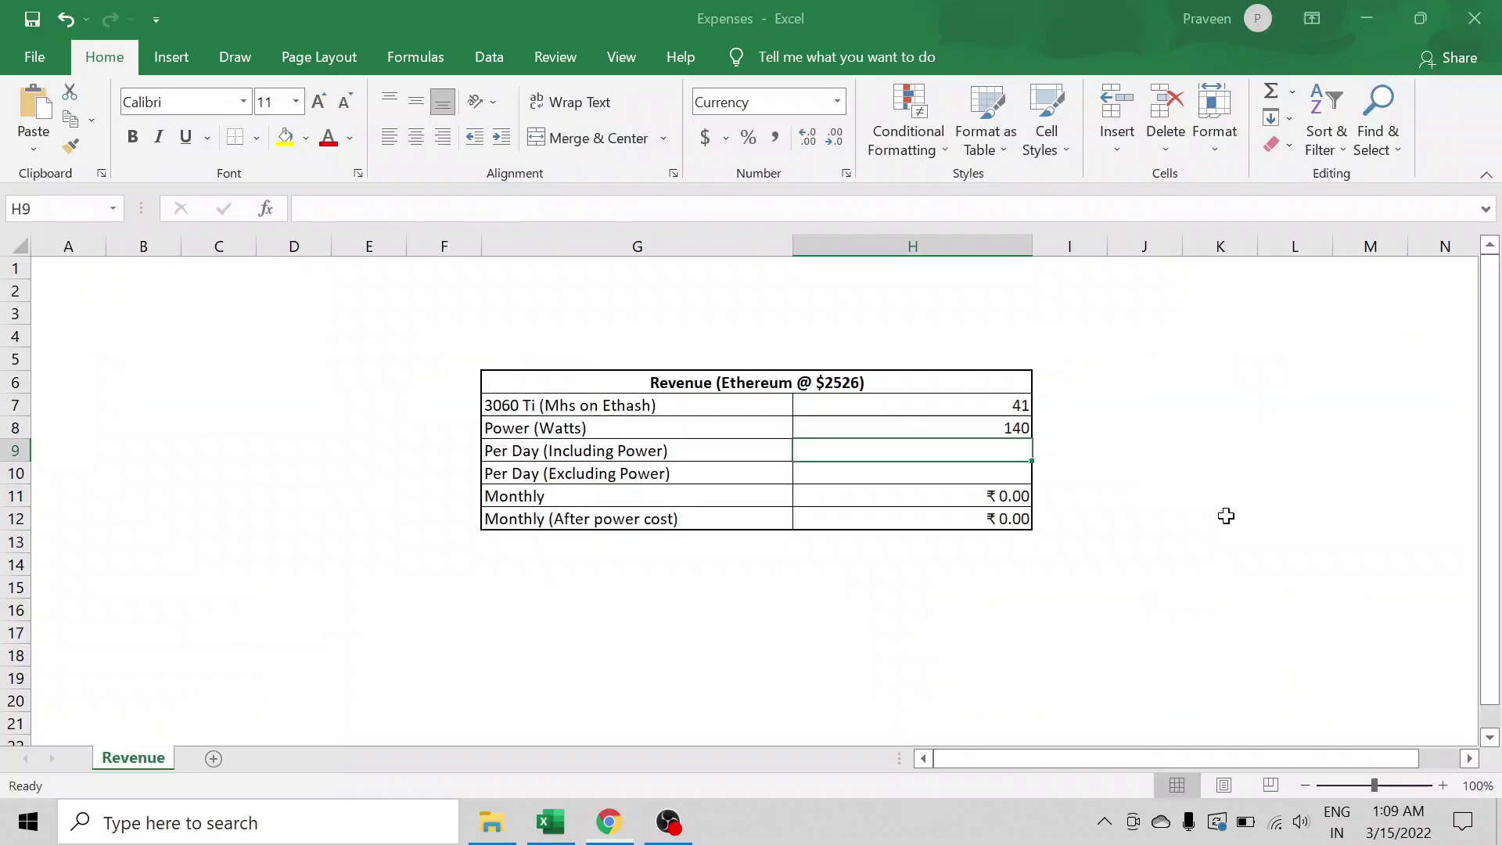
pyautogui.write('1.45')
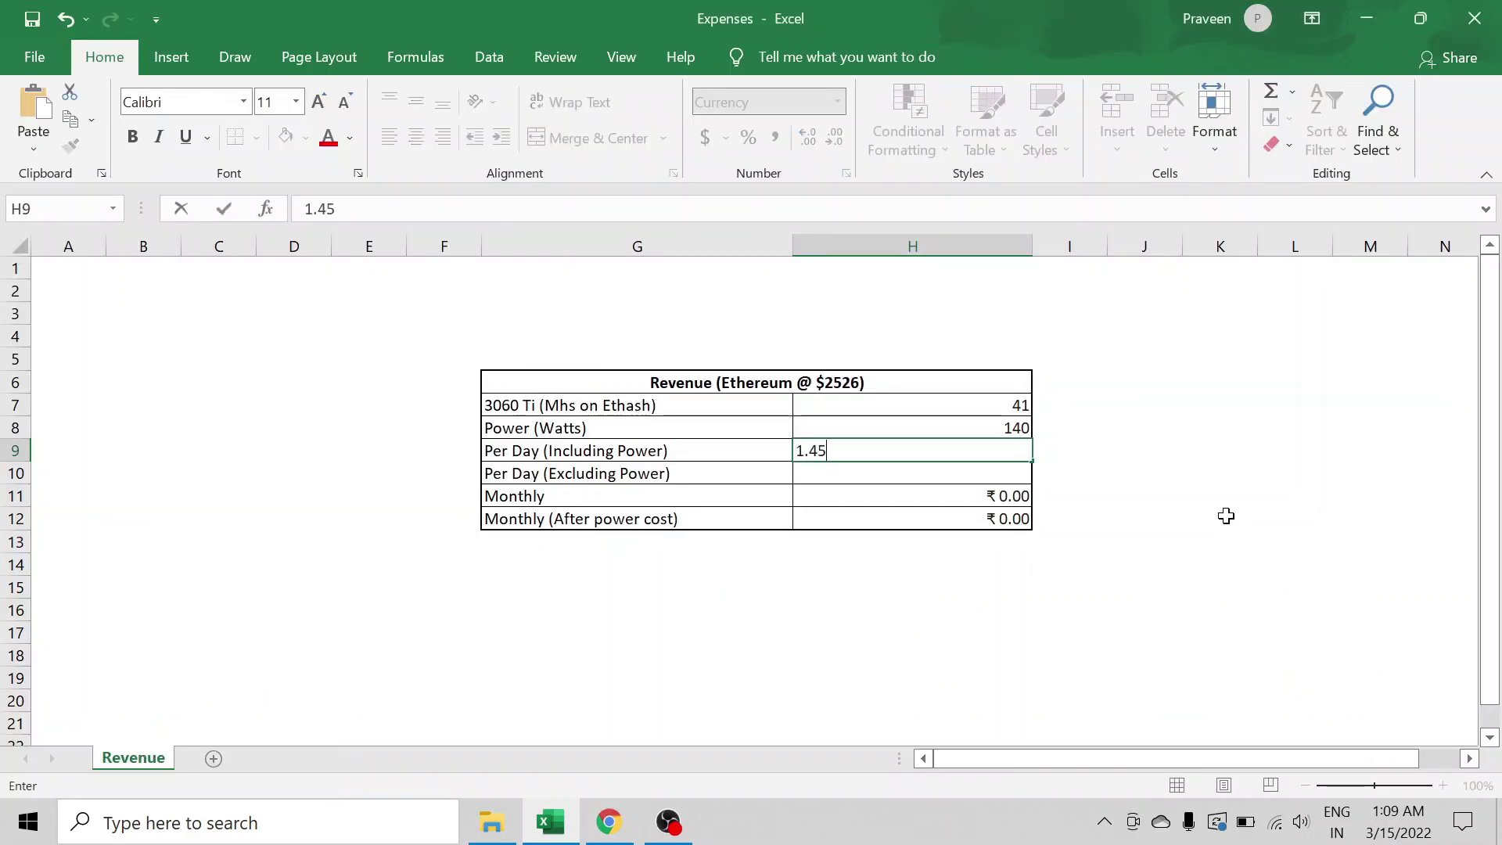
pyautogui.press('Return')
# - Check Ethereum's daily profit on WhatToMine and enter 1.11 for Per Day (Excluding Power) in the Excel table
pyautogui.hotkey('alt', 'Tab')
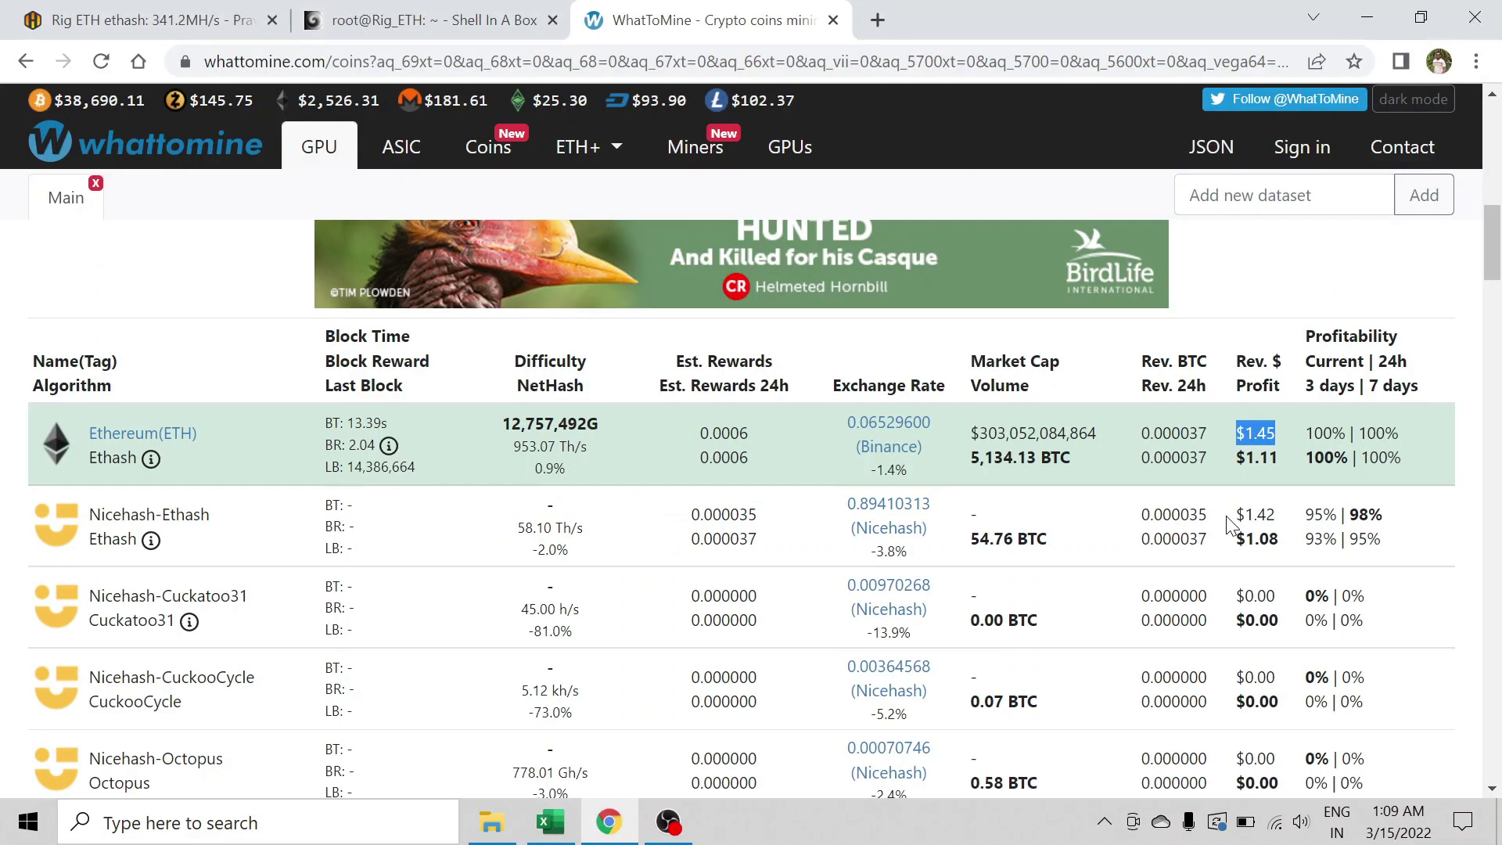
pyautogui.hotkey('alt', 'Tab')
pyautogui.write('1.')
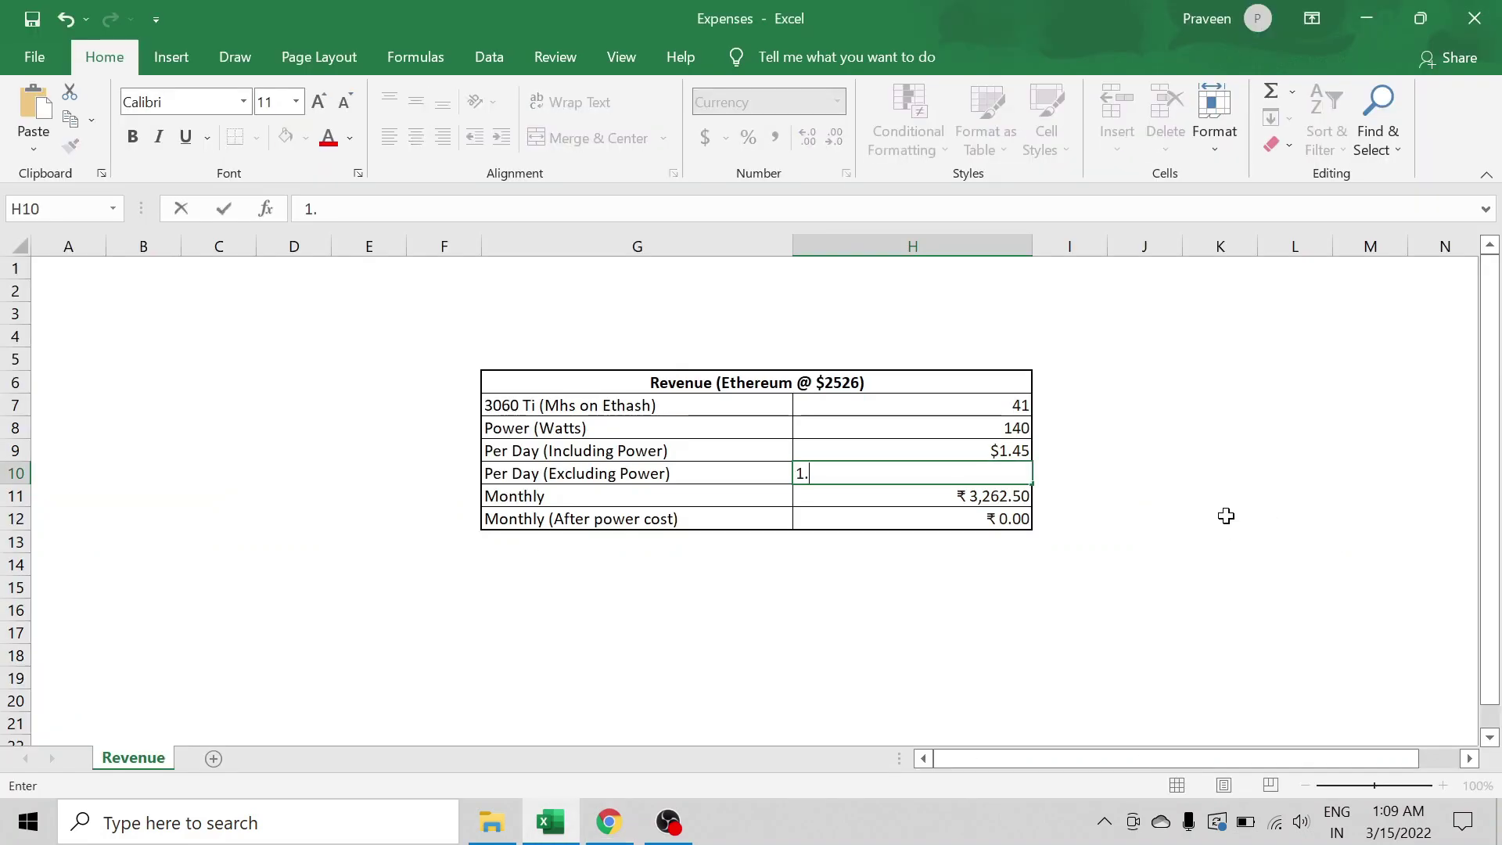
pyautogui.write('11')
pyautogui.press('Return')
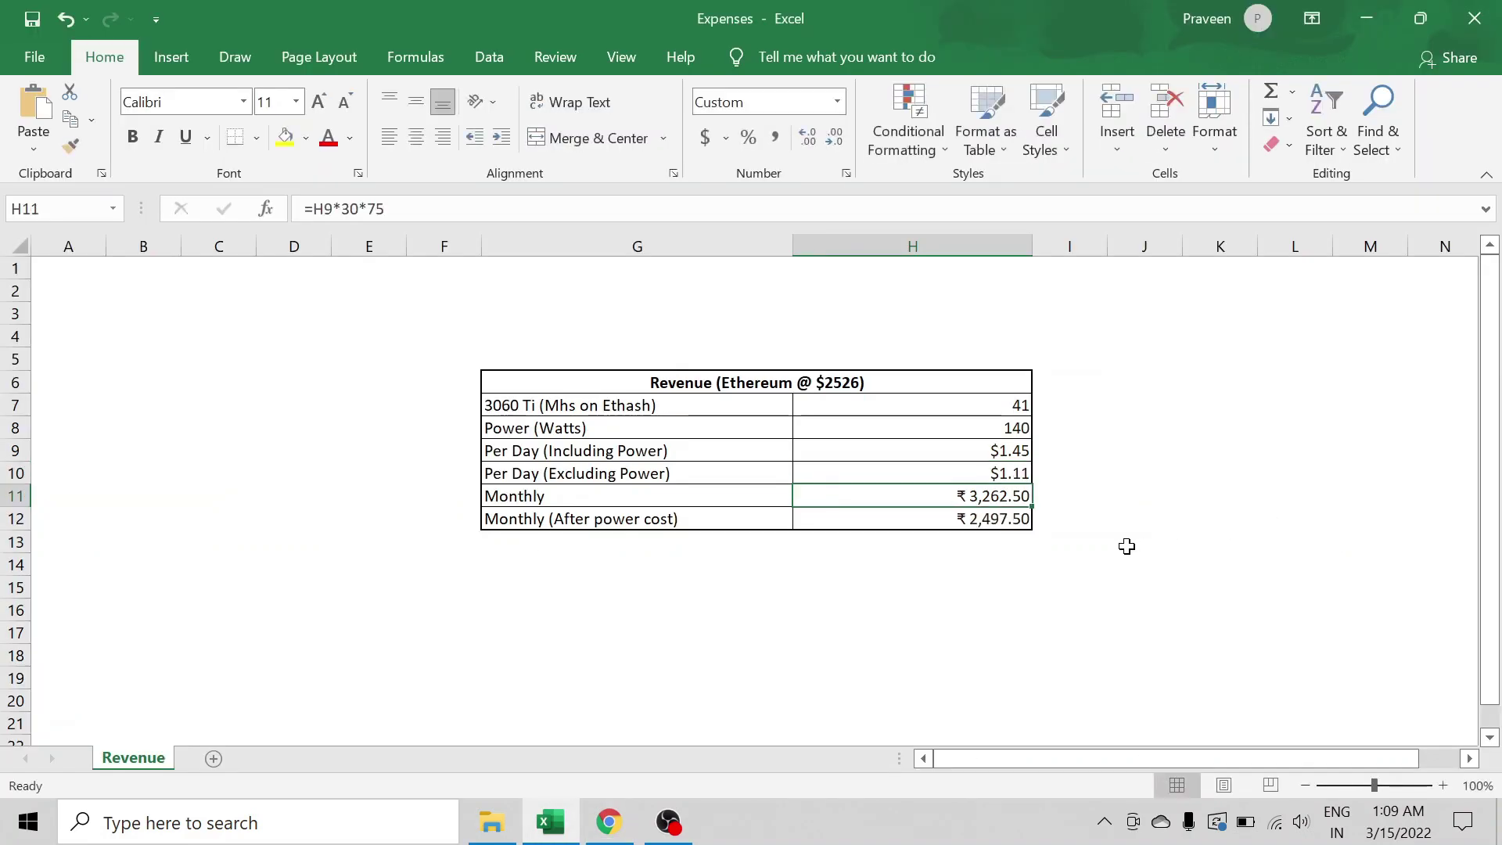
pyautogui.click(1041, 561)
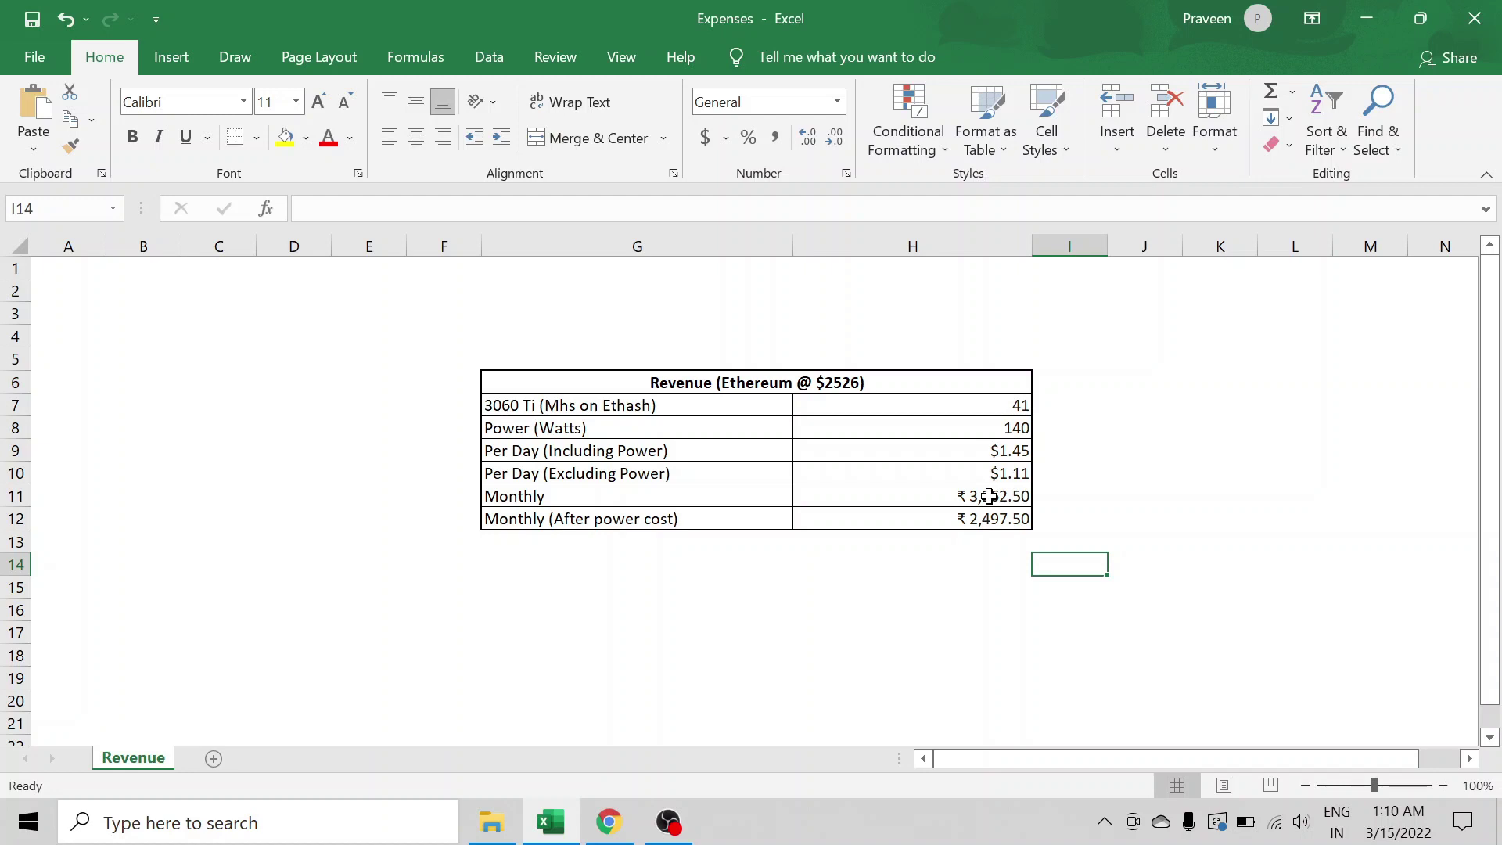
pyautogui.click(1038, 540)
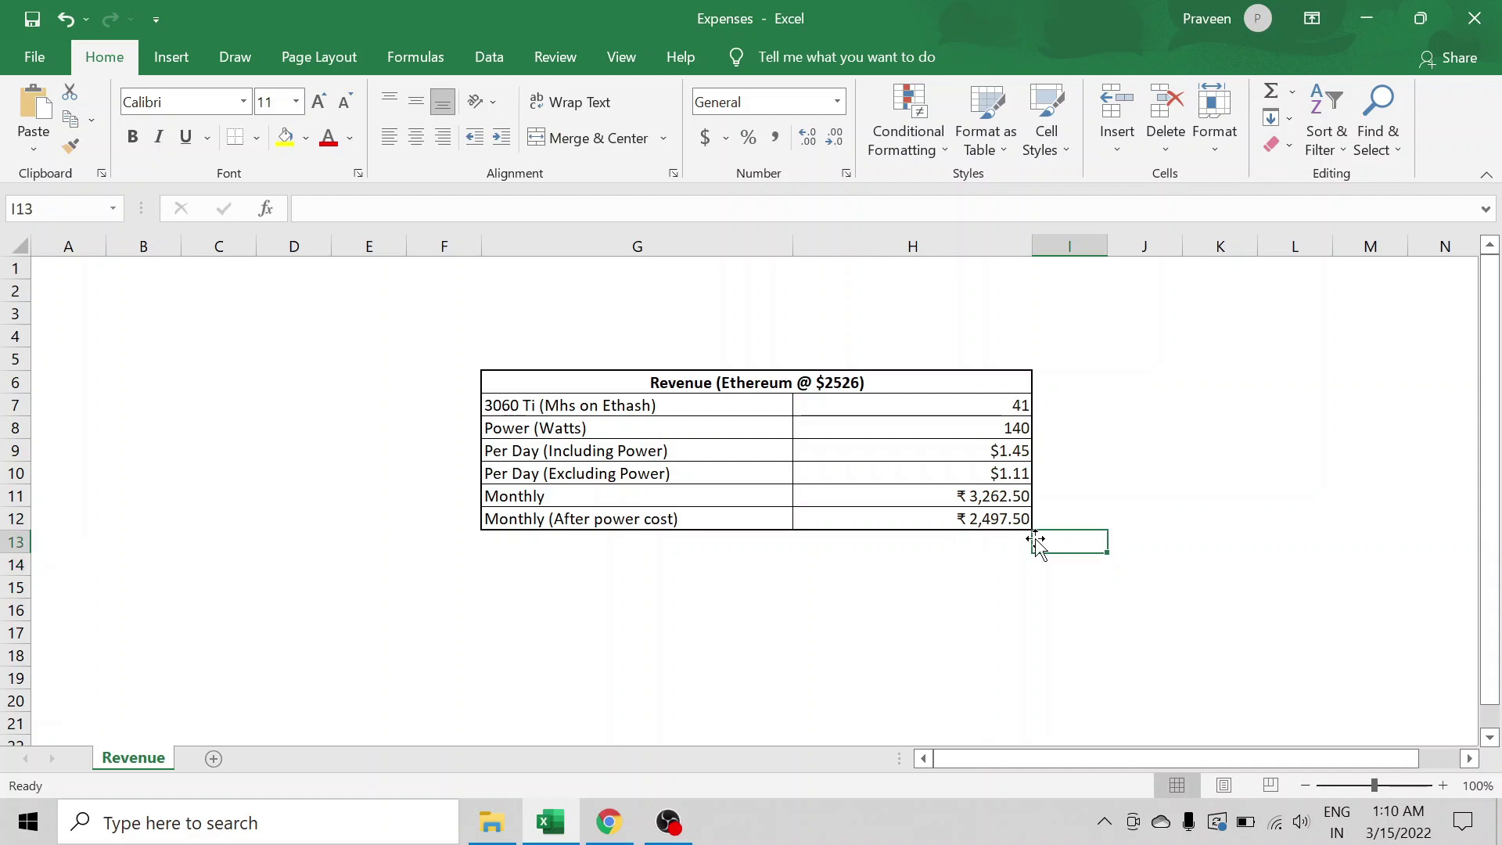
pyautogui.click(923, 496)
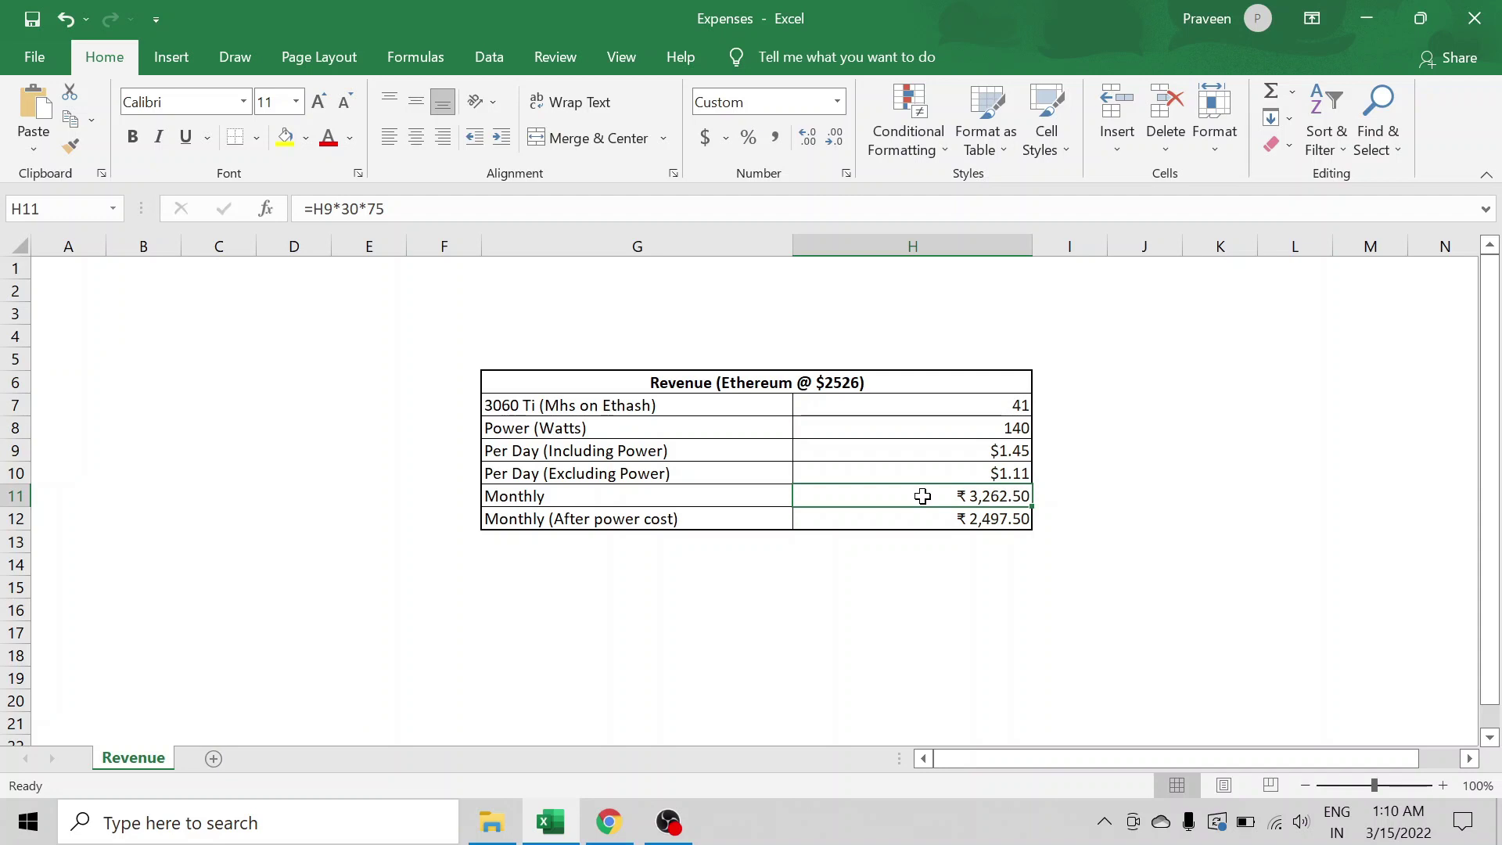
pyautogui.click(1046, 541)
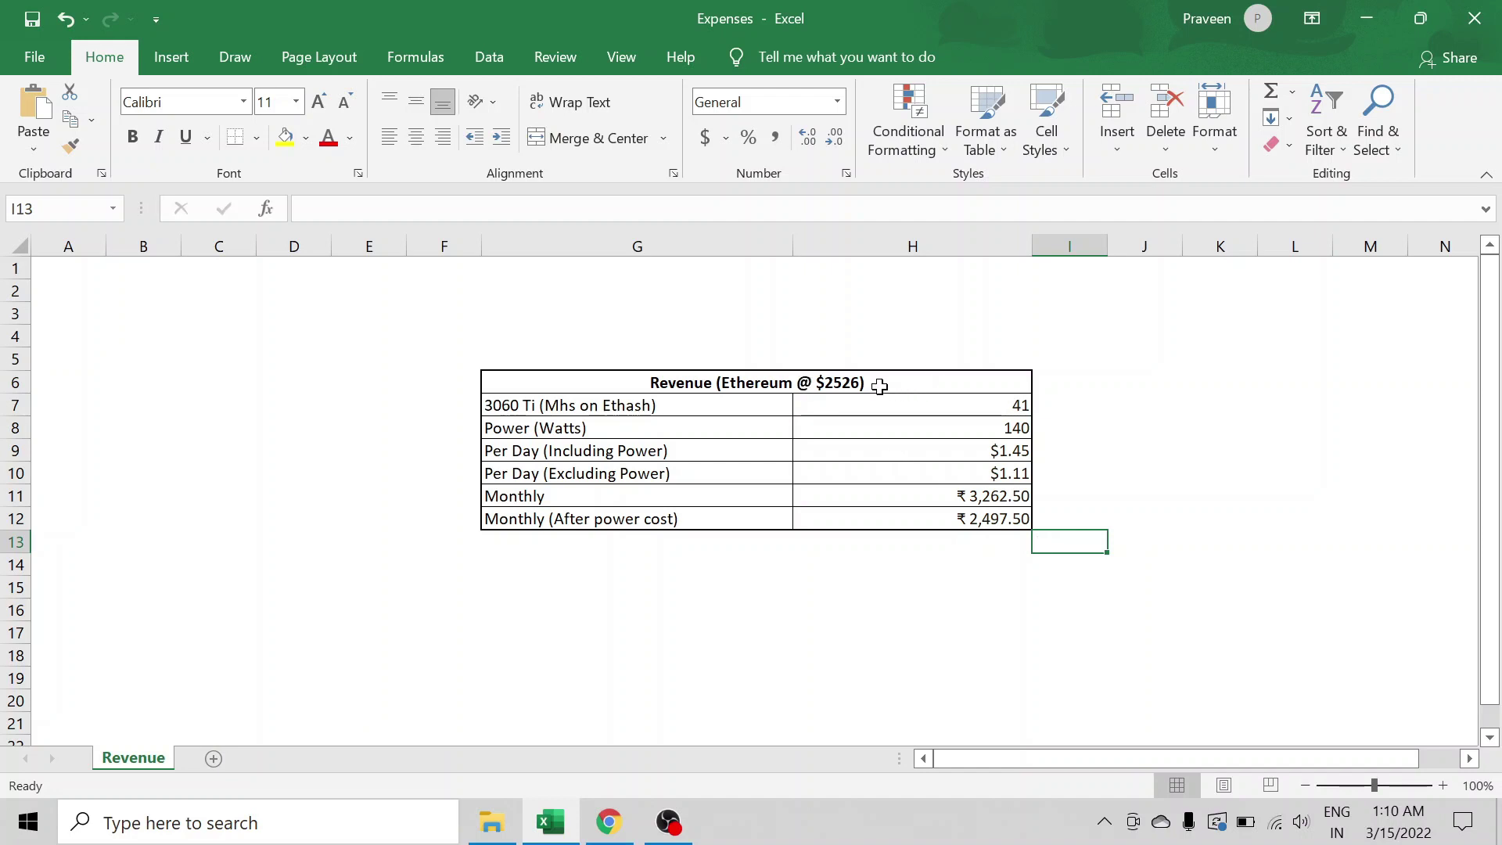
pyautogui.click(821, 388)
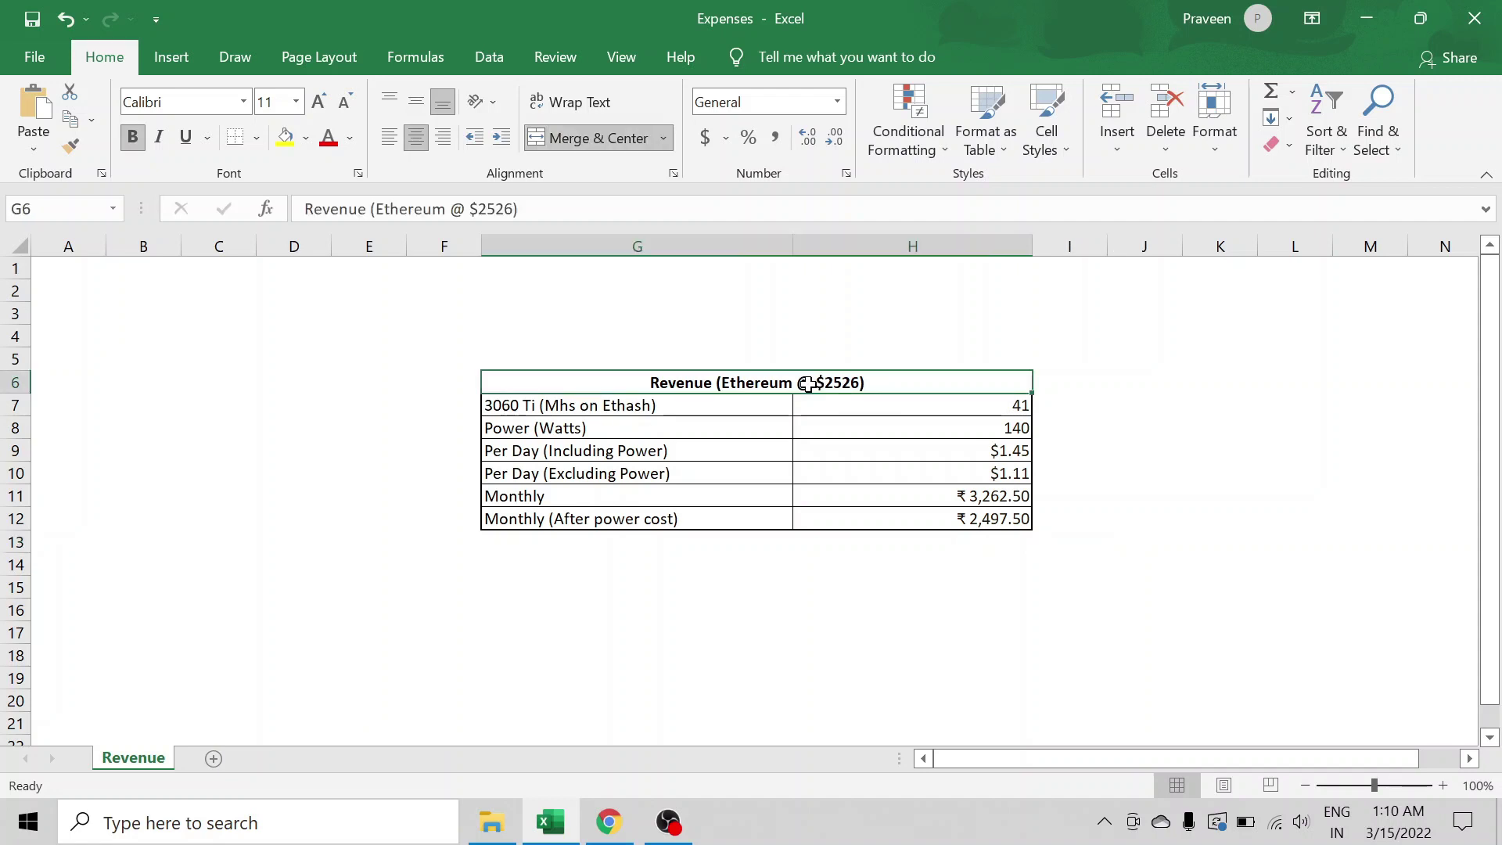